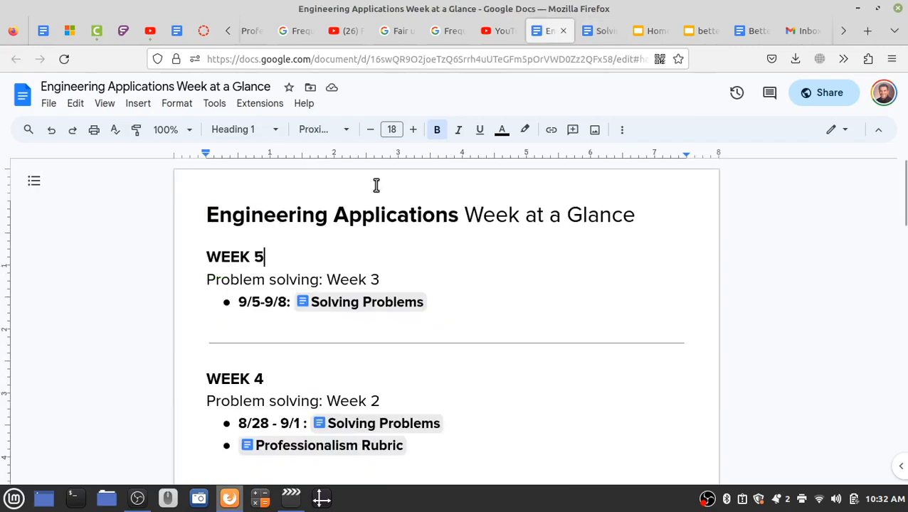
Review the "Spreadsheet Using Google Sheets" assignment dated 8/29-8/30 in the Solving Problems document.
{"action": "left_click", "coordinate": [600, 28]}
{"action": "scroll", "coordinate": [491, 242], "scroll_direction": "up", "scroll_amount": 5}
{"action": "scroll", "coordinate": [492, 242], "scroll_direction": "up", "scroll_amount": 3}
{"action": "left_click_drag", "start_coordinate": [201, 226], "coordinate": [394, 225]}
{"action": "scroll", "coordinate": [423, 285], "scroll_direction": "down", "scroll_amount": 11}
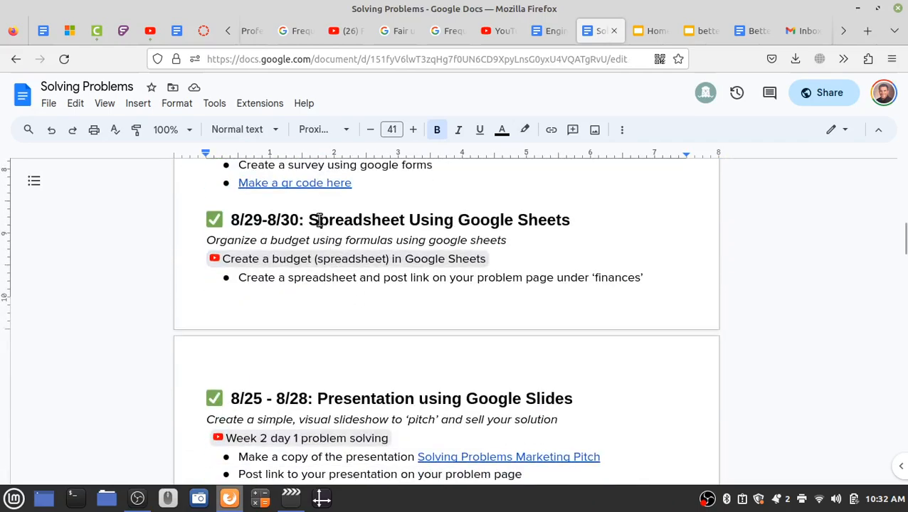
{"action": "left_click_drag", "start_coordinate": [311, 218], "coordinate": [574, 215]}
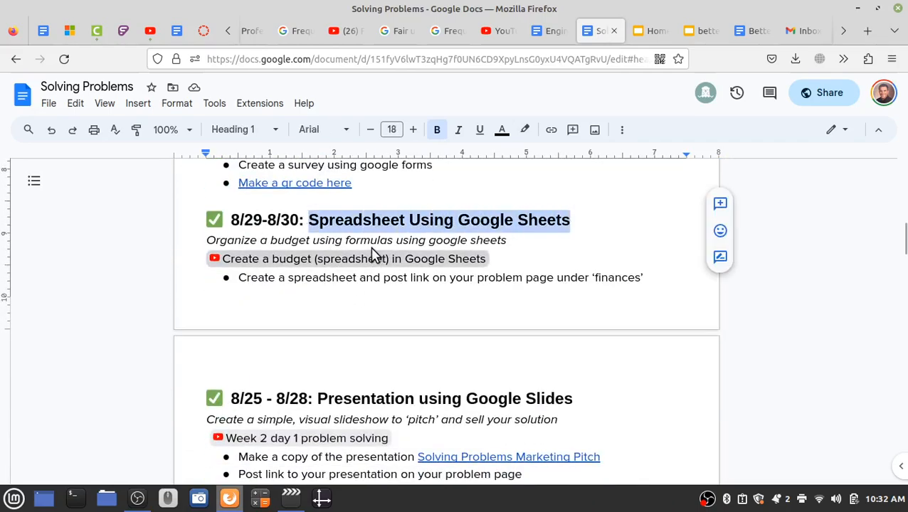
{"action": "left_click", "coordinate": [401, 220]}
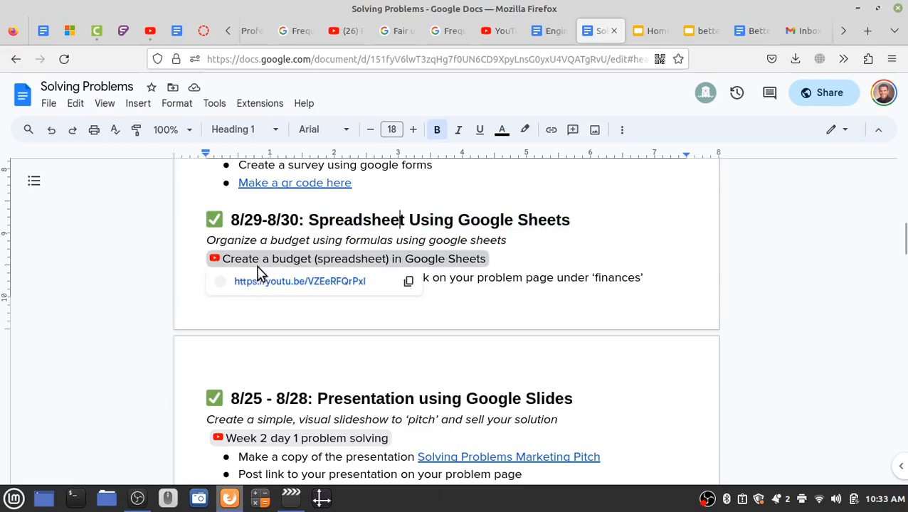
Create a new blank Google Sheets spreadsheet in a separate browser tab using the address sheets.new.
{"action": "left_click", "coordinate": [844, 33]}
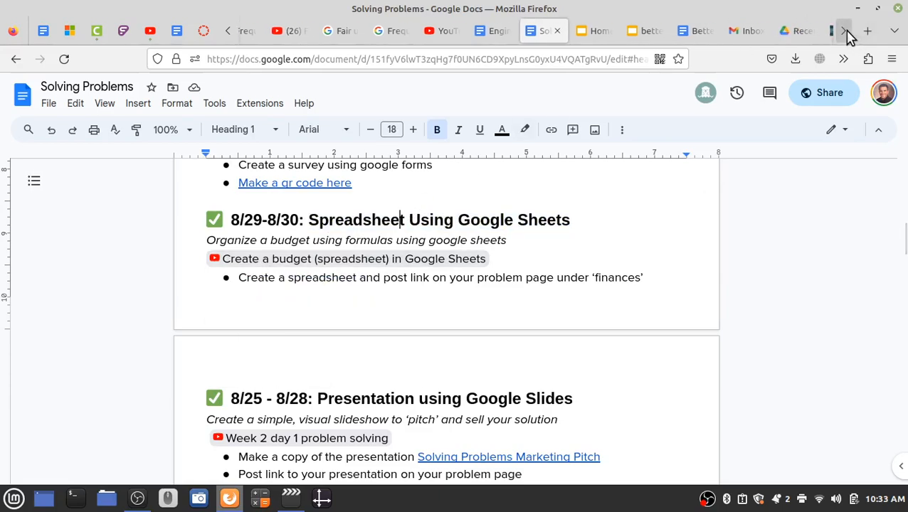
{"action": "left_click", "coordinate": [866, 32]}
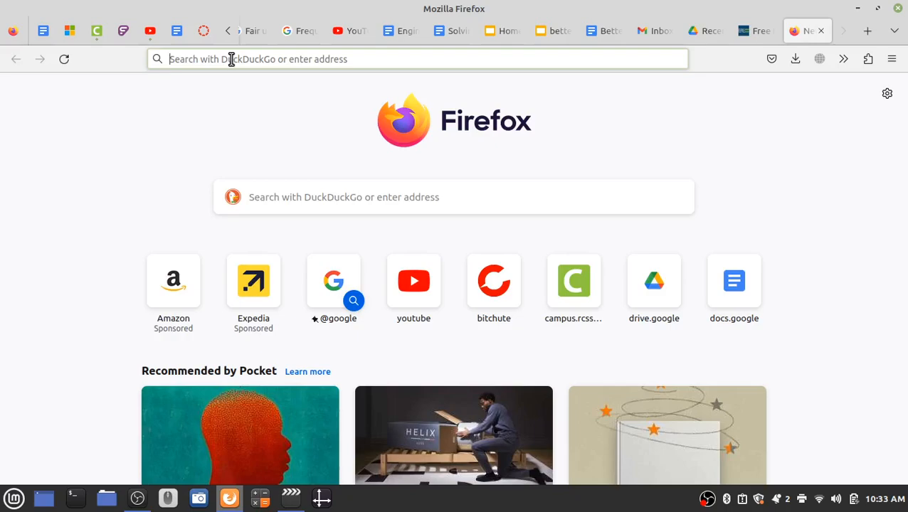
{"action": "type", "text": "sheets.new/"}
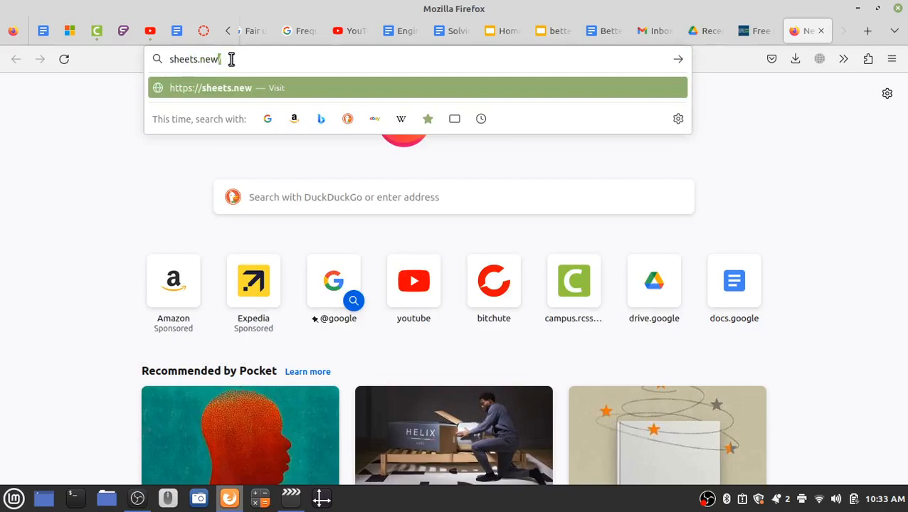
{"action": "key", "text": "Return"}
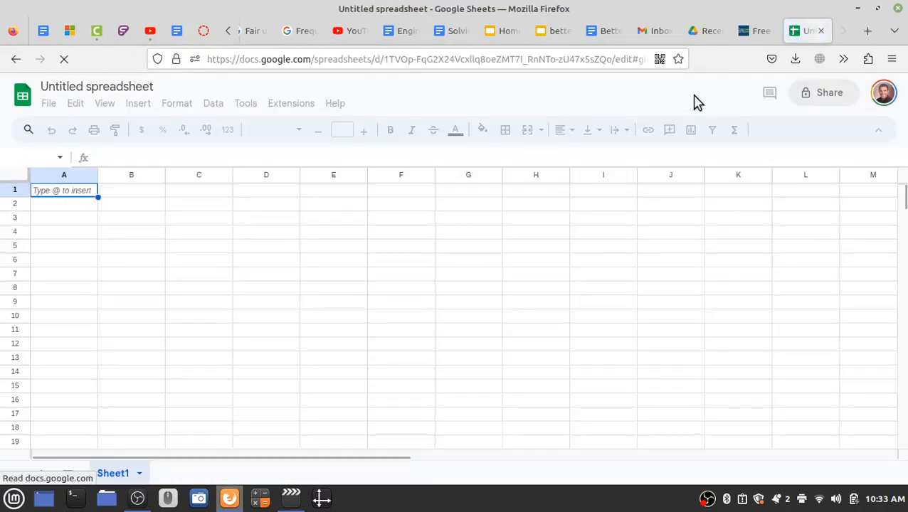
Switch to Google Drive and view the option for creating a new Google Sheets file.
{"action": "left_click", "coordinate": [702, 32]}
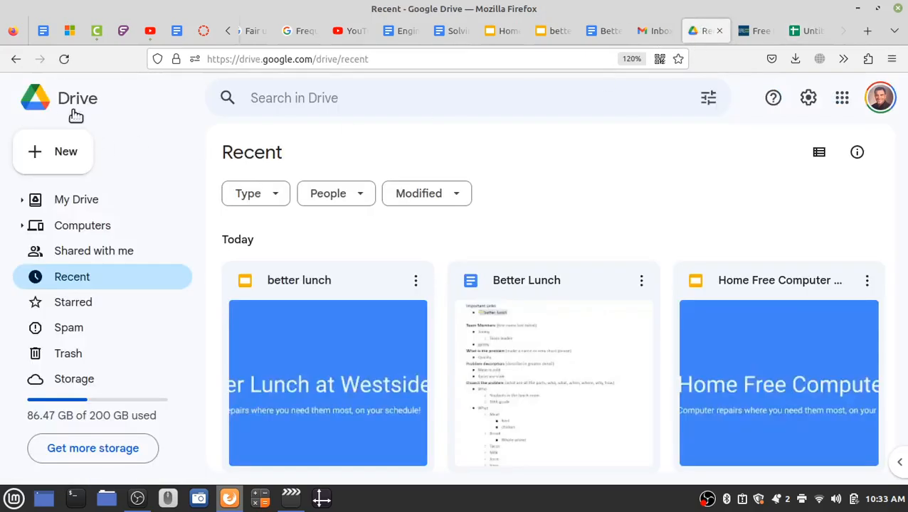
{"action": "left_click", "coordinate": [32, 158]}
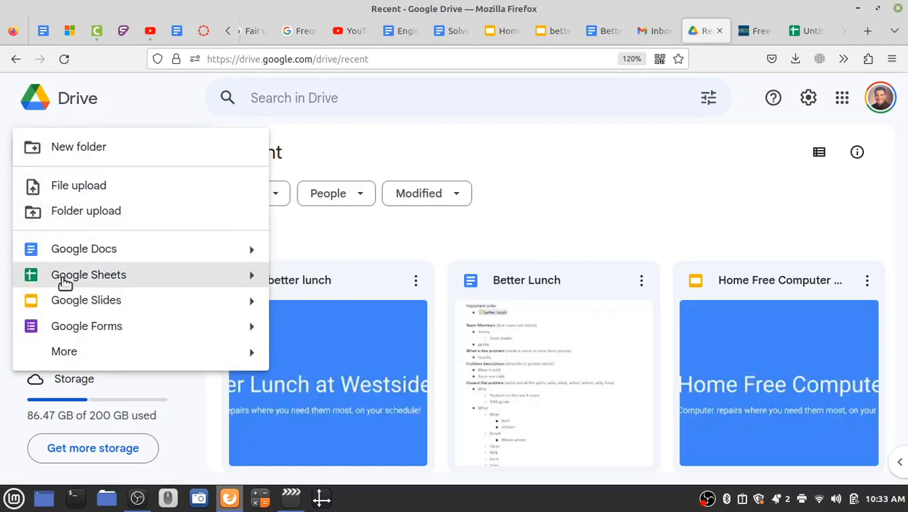
{"action": "left_click", "coordinate": [64, 283]}
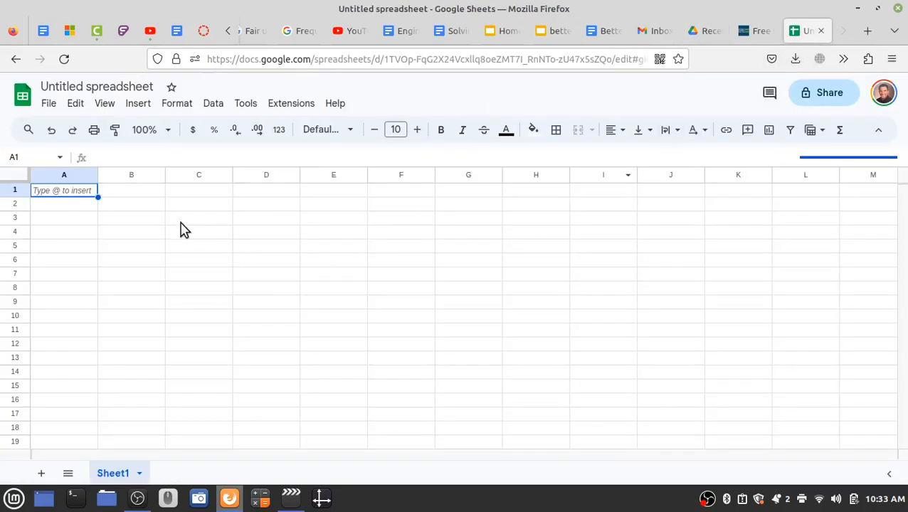
Name the untitled spreadsheet "Better Lunch".
{"action": "left_click", "coordinate": [191, 194]}
{"action": "left_click", "coordinate": [73, 197]}
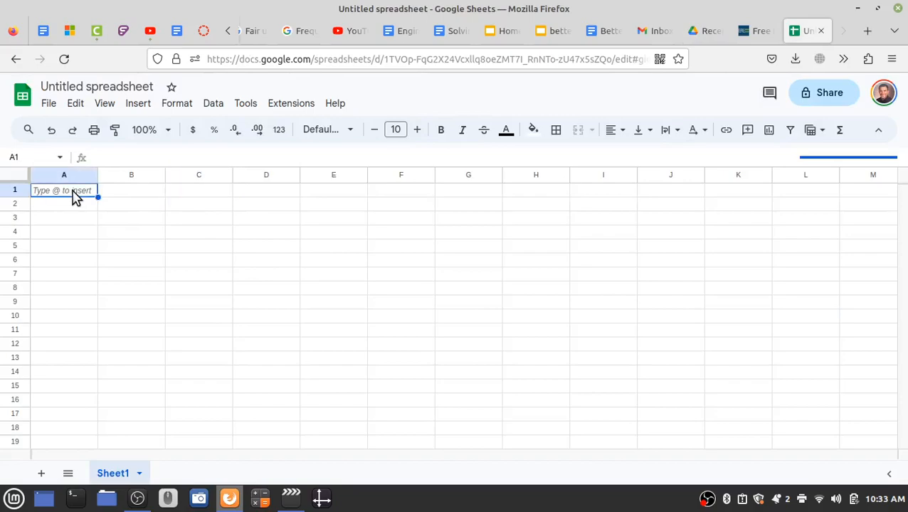
{"action": "left_click", "coordinate": [111, 86]}
{"action": "type", "text": "Bett"}
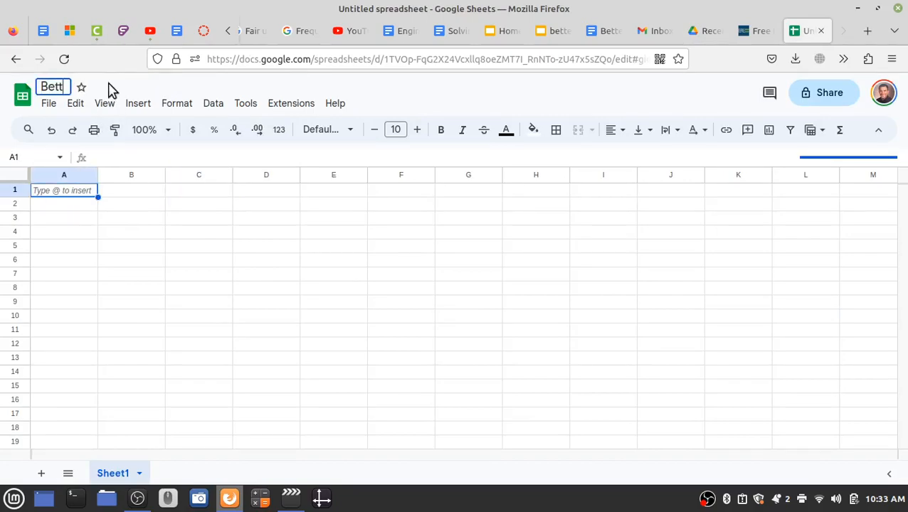
{"action": "type", "text": "er Lunch"}
{"action": "key", "text": "Return"}
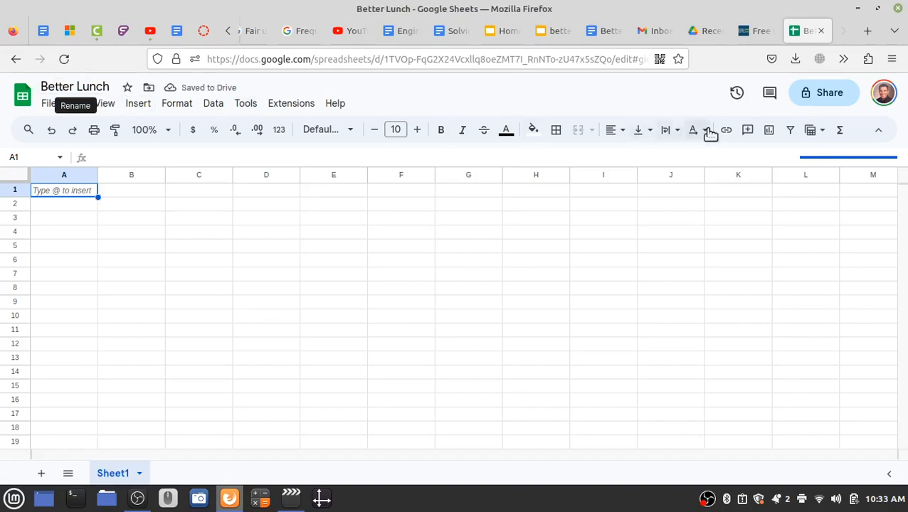
Share the spreadsheet with anyone who has the link and copy its sharing link.
{"action": "left_click", "coordinate": [823, 93]}
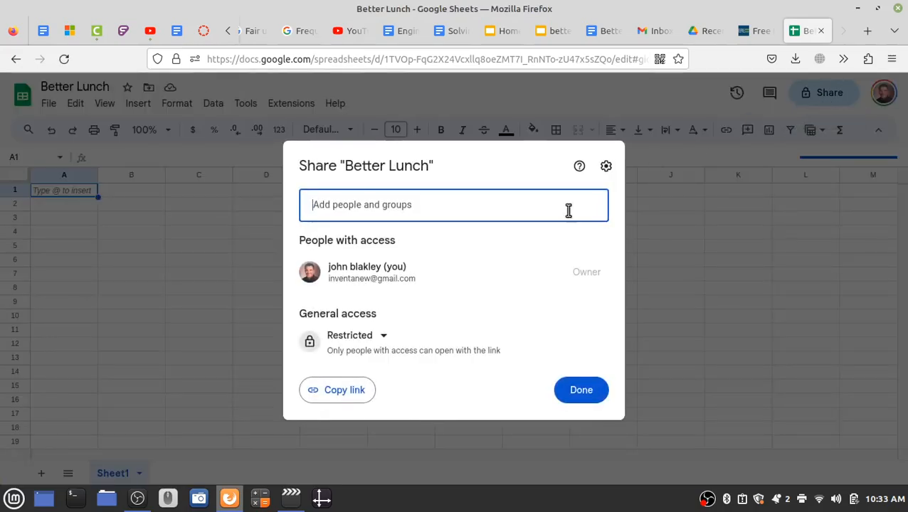
{"action": "left_click", "coordinate": [356, 339]}
{"action": "left_click", "coordinate": [374, 399]}
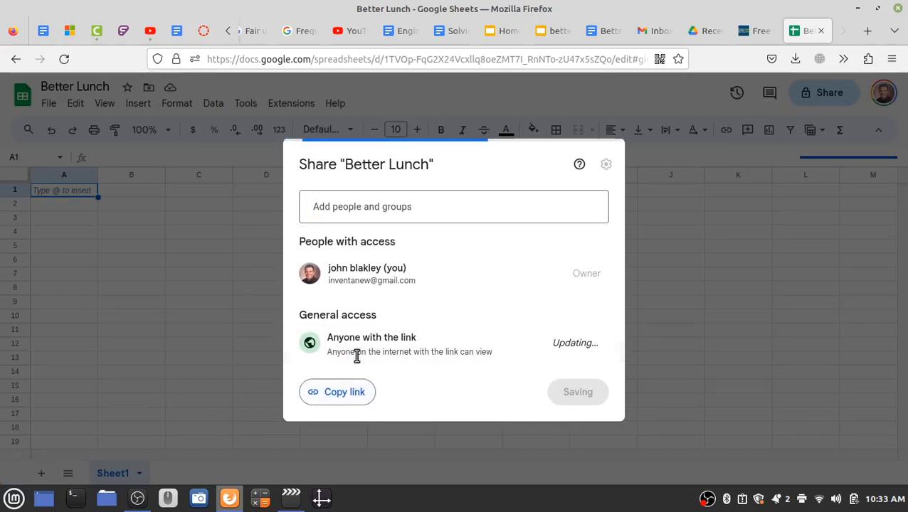
{"action": "left_click", "coordinate": [338, 391]}
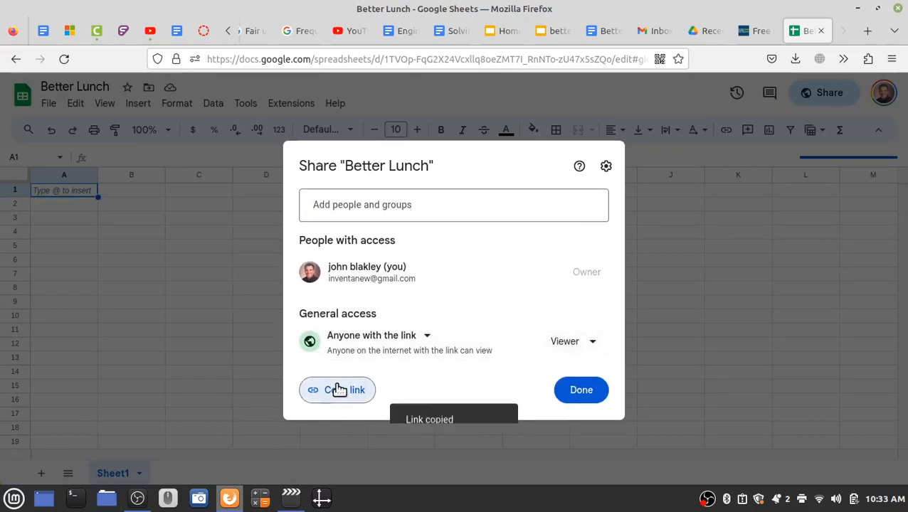
{"action": "left_click", "coordinate": [581, 390]}
Add the copied spreadsheet link as a smart chip in a new bullet under Important Links in the Better Lunch document.
{"action": "left_click", "coordinate": [601, 28]}
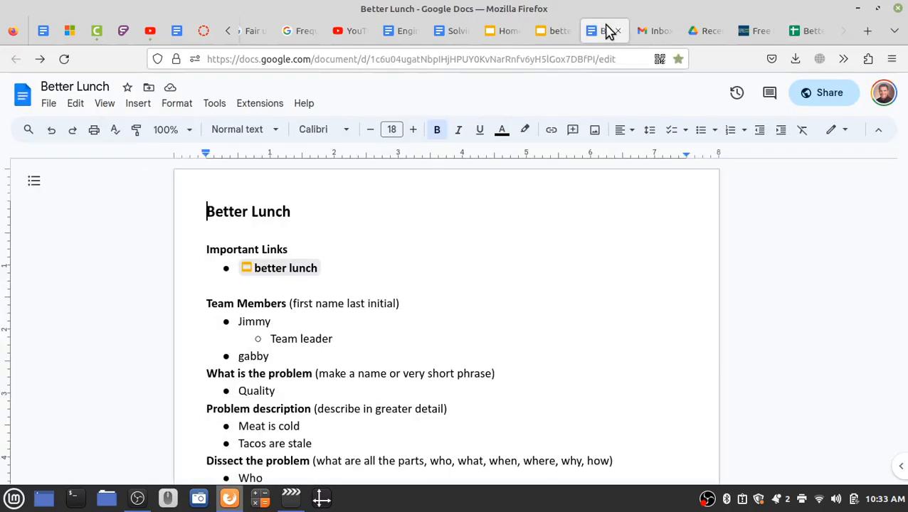
{"action": "left_click", "coordinate": [337, 268]}
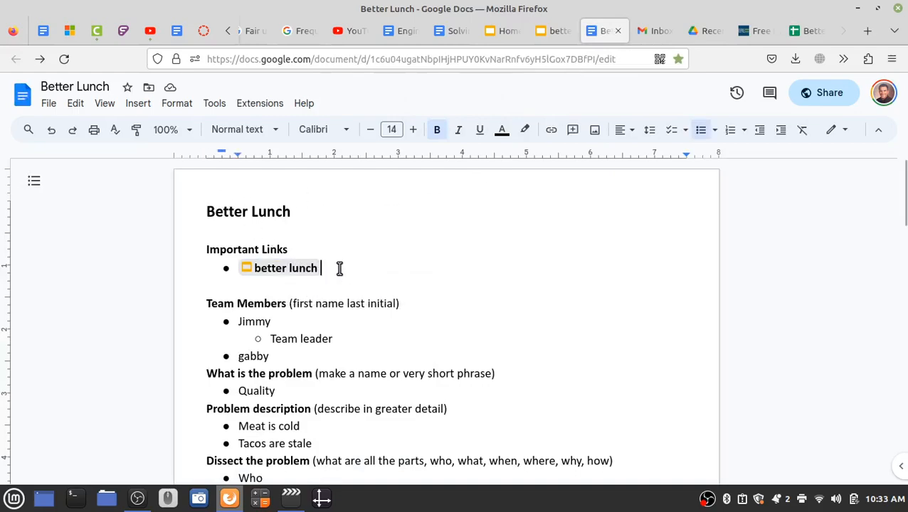
{"action": "key", "text": "Return"}
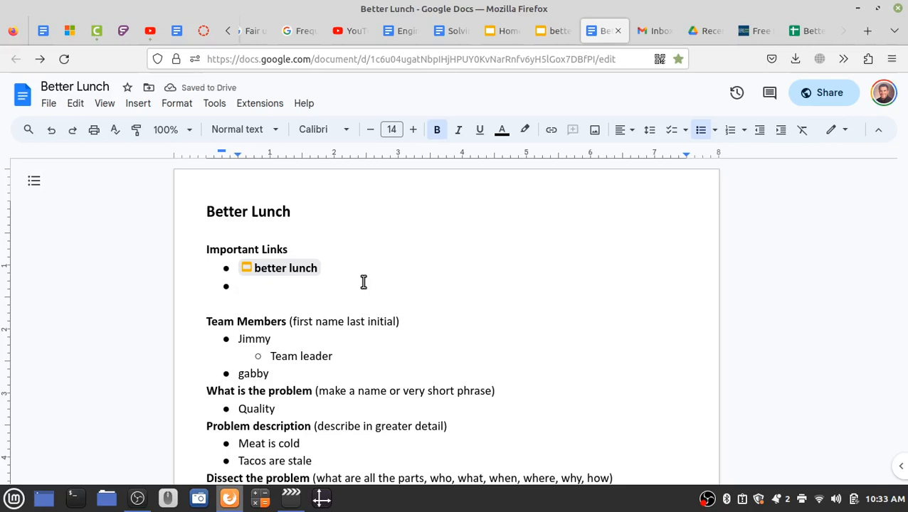
{"action": "key", "text": "ctrl+v"}
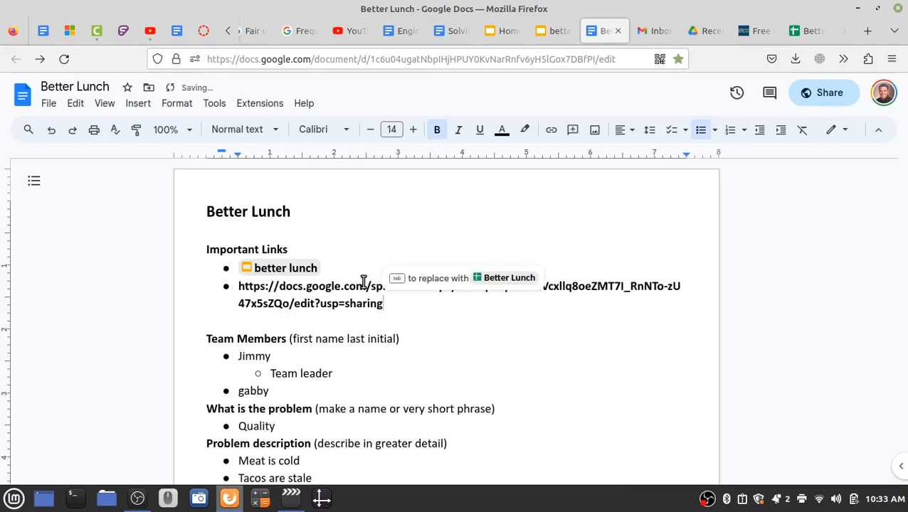
{"action": "key", "text": "Tab"}
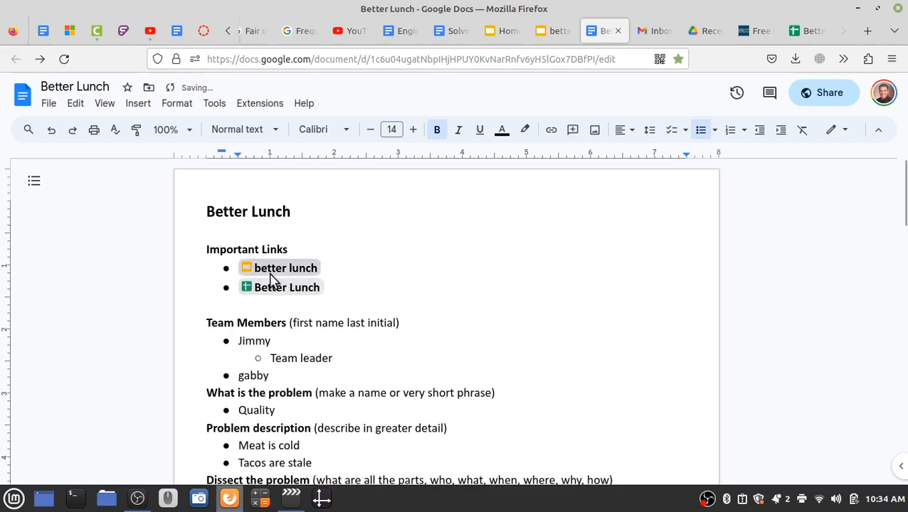
{"action": "mouse_move", "coordinate": [271, 295]}
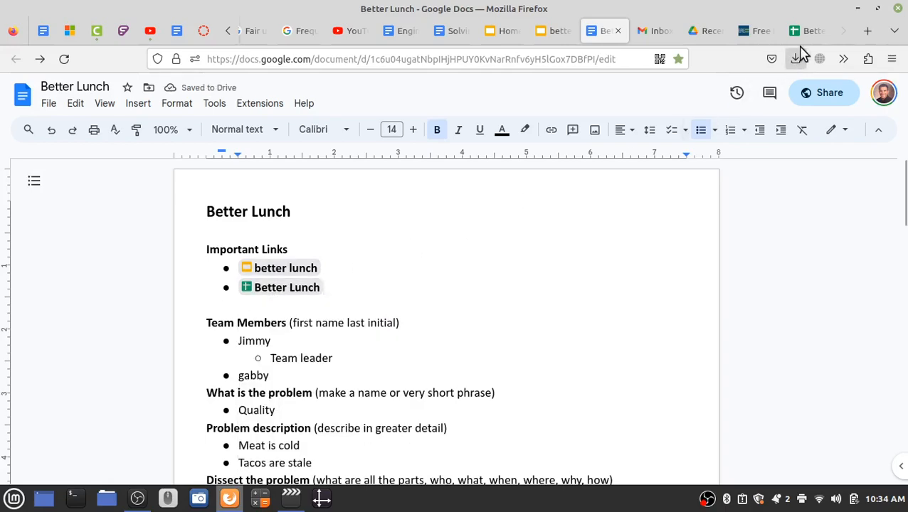
Rename the Better Lunch spreadsheet as "Better Lunch Budget".
{"action": "left_click", "coordinate": [807, 30]}
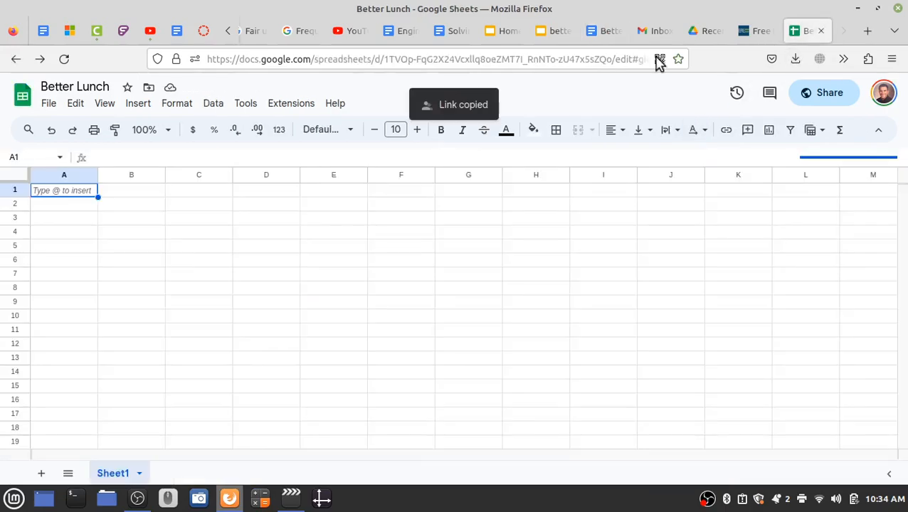
{"action": "left_click", "coordinate": [107, 86]}
{"action": "type", "text": "Budget"}
{"action": "key", "text": "Return"}
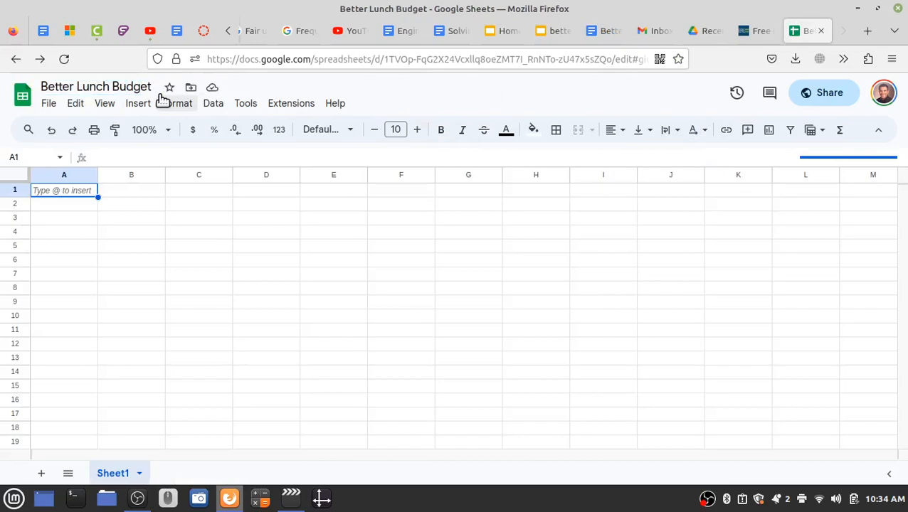
{"action": "left_click", "coordinate": [82, 89]}
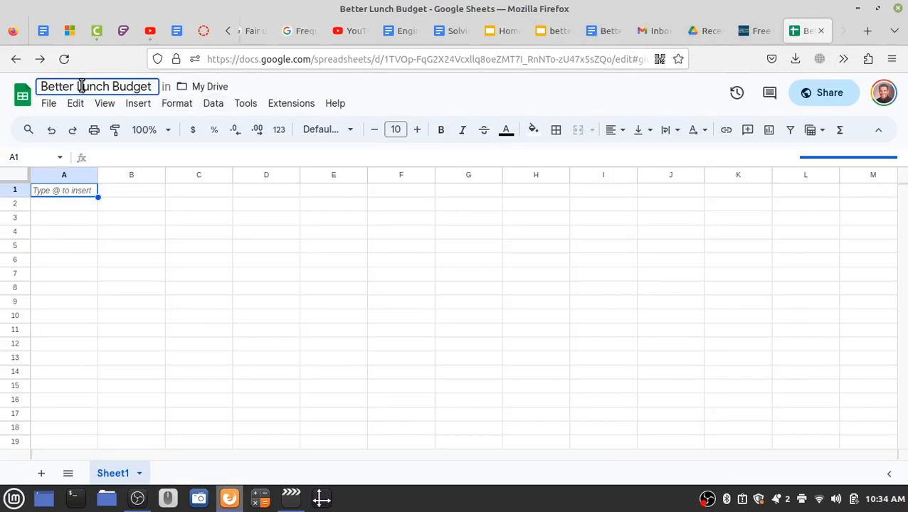
Update the outdated title of the spreadsheet chip under Important Links in the Better Lunch document.
{"action": "left_click", "coordinate": [618, 32]}
{"action": "mouse_move", "coordinate": [277, 295]}
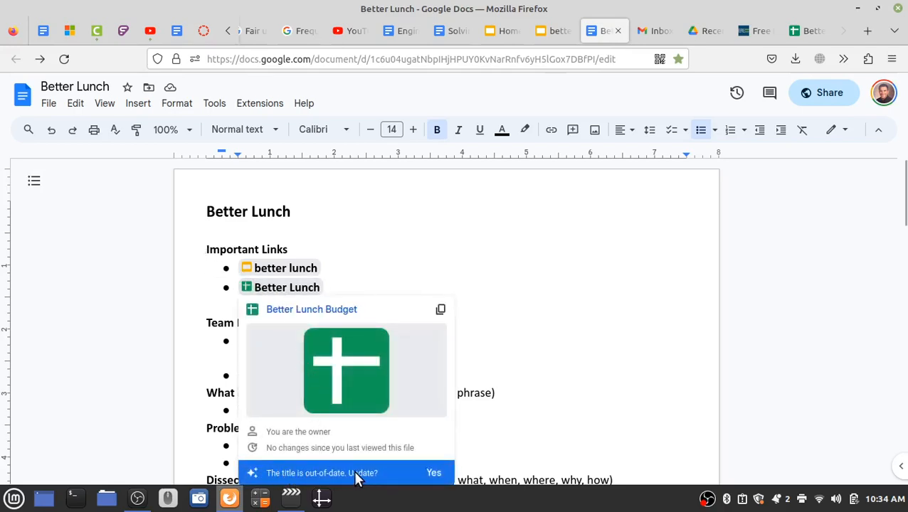
{"action": "left_click", "coordinate": [435, 474]}
{"action": "mouse_move", "coordinate": [273, 289]}
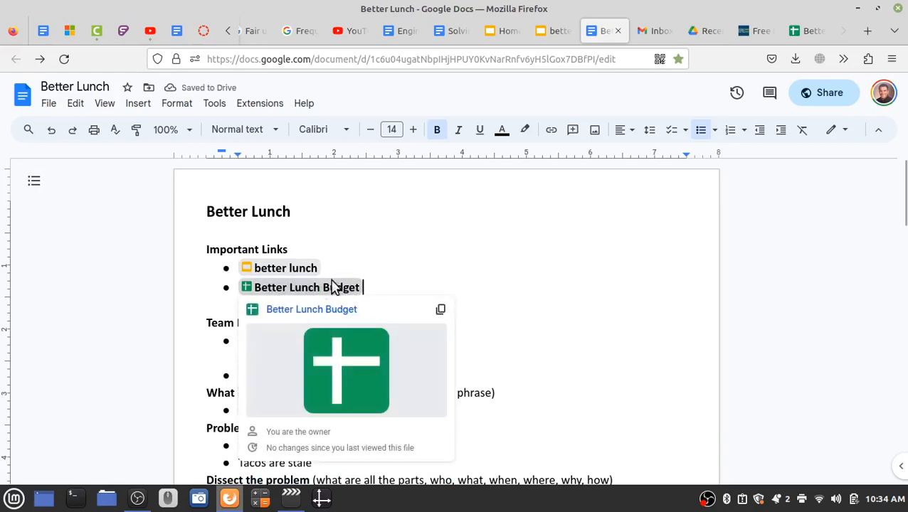
Enter the column headers Product name, link, price, quantity and total in cells A1 to E1 of the budget spreadsheet.
{"action": "left_click", "coordinate": [806, 30]}
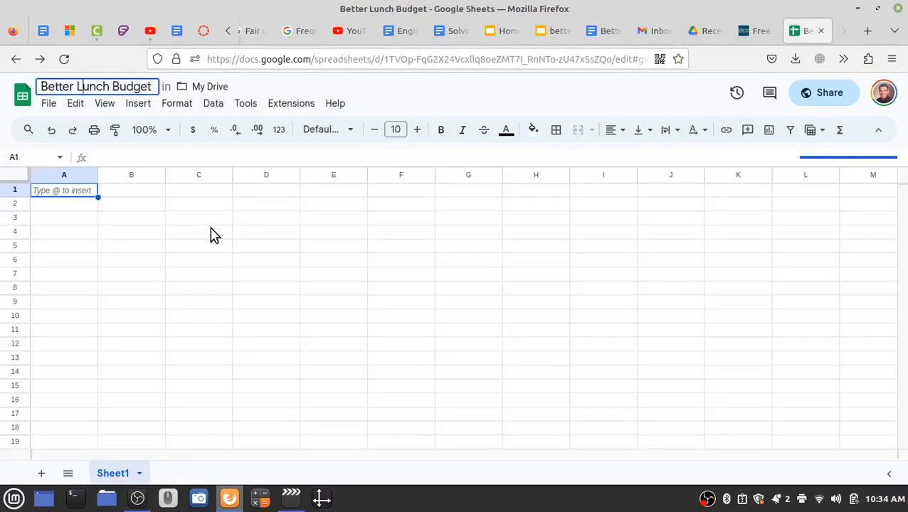
{"action": "left_click", "coordinate": [137, 194]}
{"action": "left_click", "coordinate": [67, 192]}
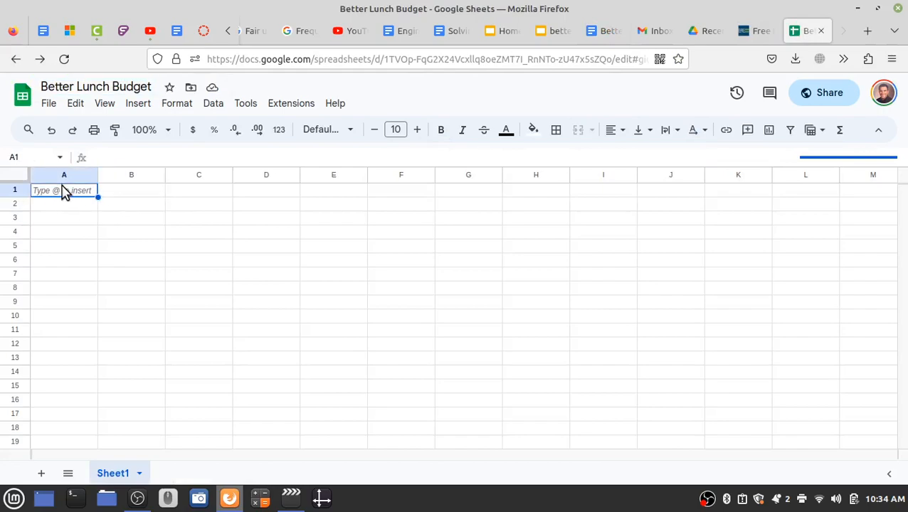
{"action": "type", "text": "Product name"}
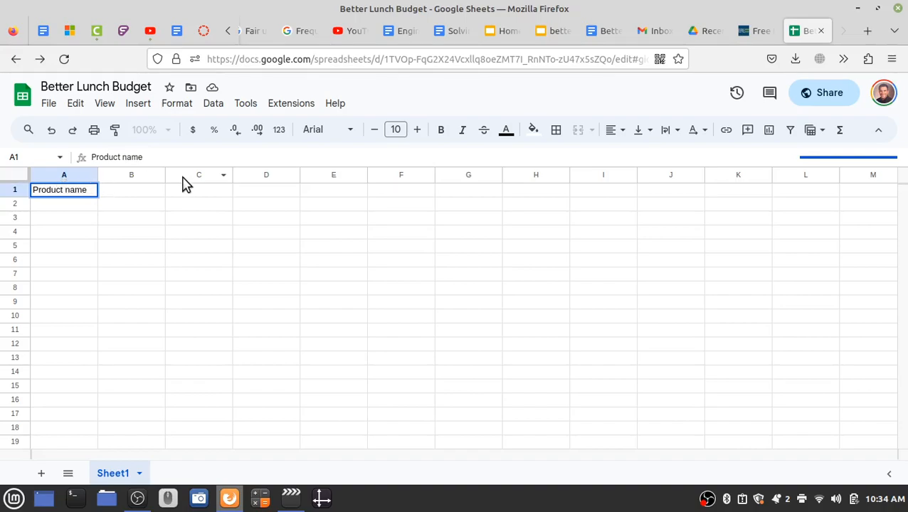
{"action": "left_click", "coordinate": [141, 194]}
{"action": "type", "text": "link"}
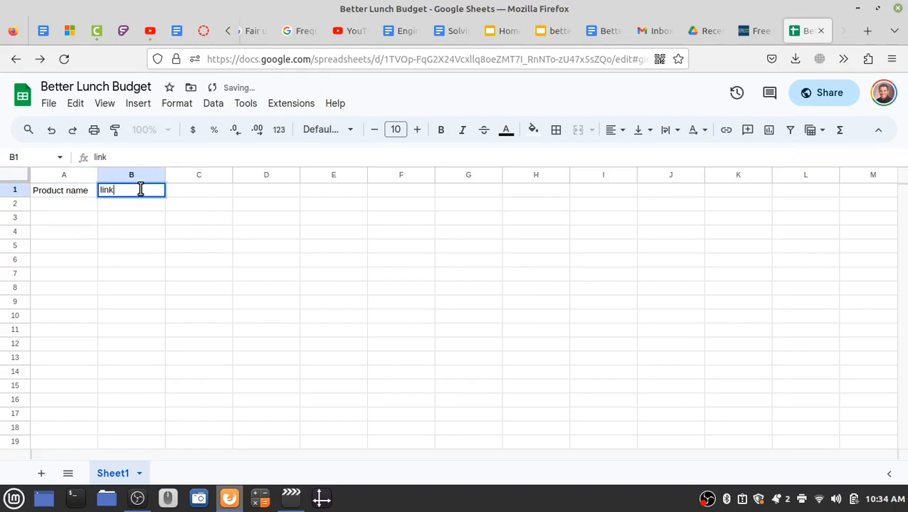
{"action": "left_click", "coordinate": [206, 197]}
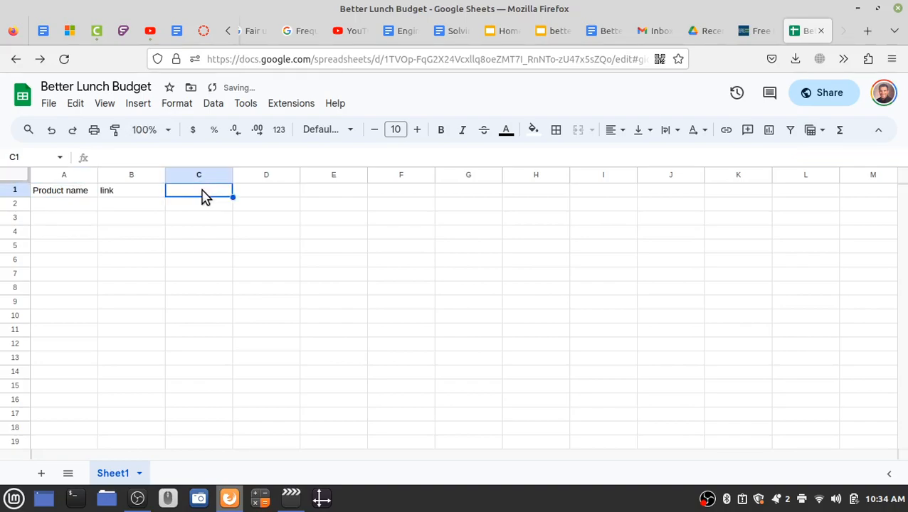
{"action": "type", "text": "price"}
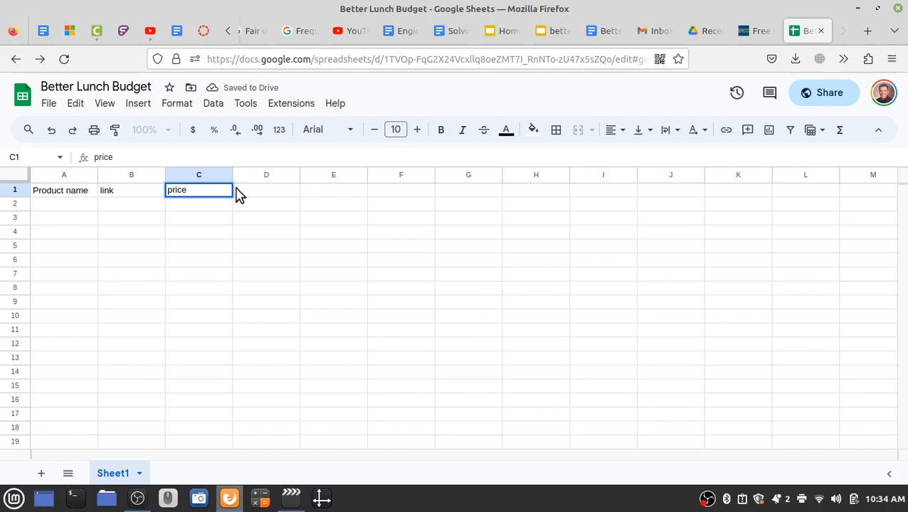
{"action": "left_click", "coordinate": [238, 194]}
{"action": "double_click", "coordinate": [239, 189]}
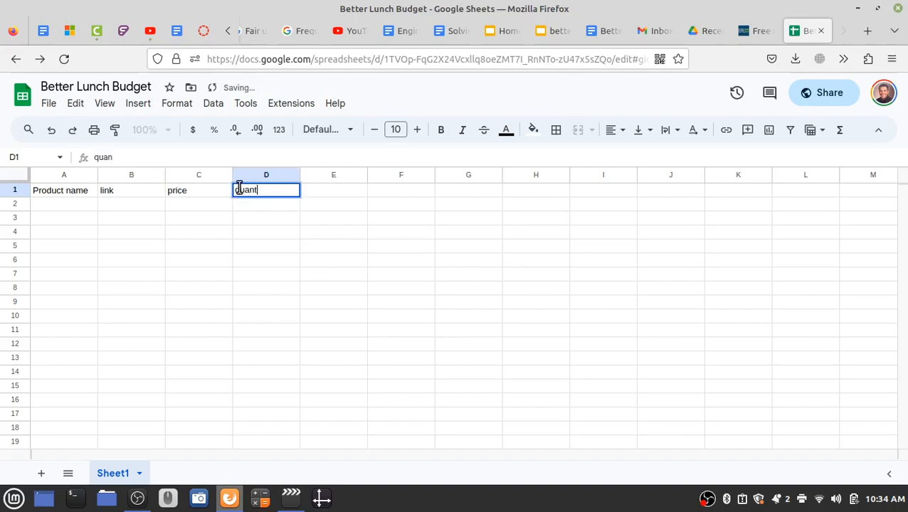
{"action": "left_click", "coordinate": [317, 197]}
{"action": "type", "text": "total"}
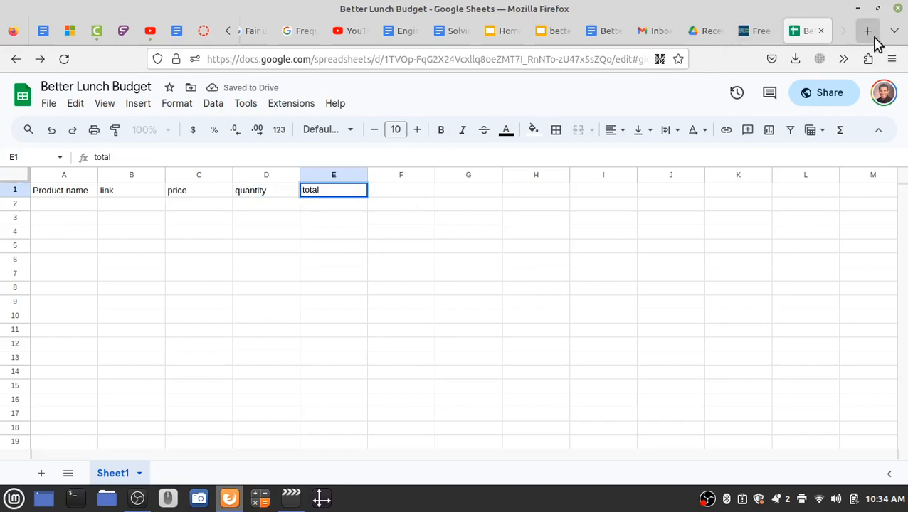
Open The Home Depot website in a new tab, denying it access to the location.
{"action": "left_click", "coordinate": [868, 33]}
{"action": "type", "text": "home"}
{"action": "key", "text": "Return"}
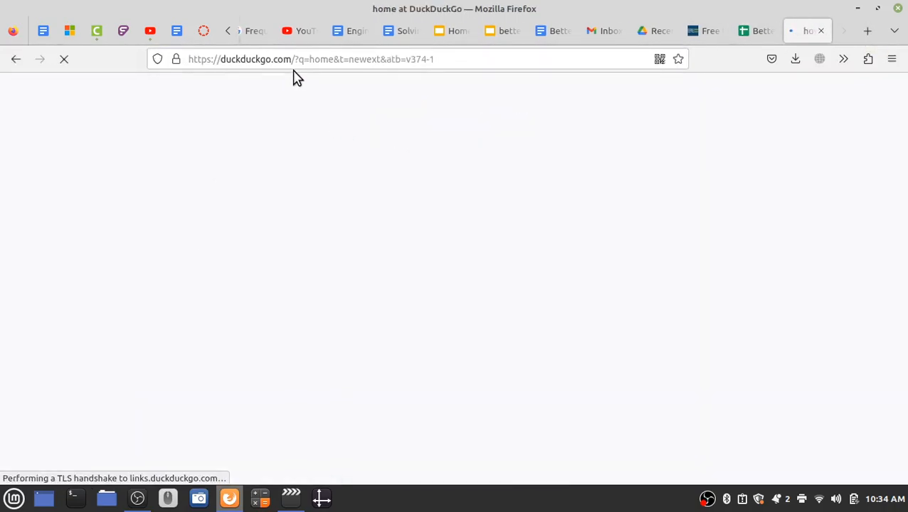
{"action": "left_click", "coordinate": [290, 59]}
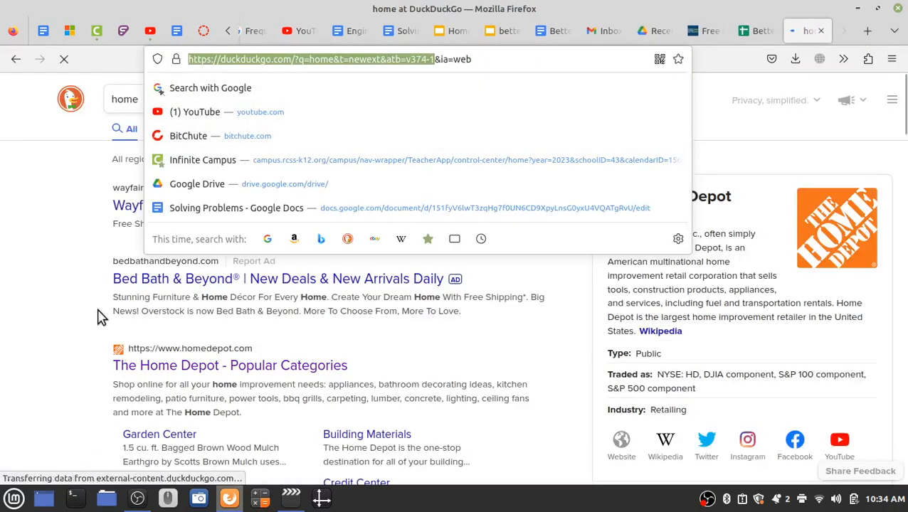
{"action": "left_click", "coordinate": [259, 365]}
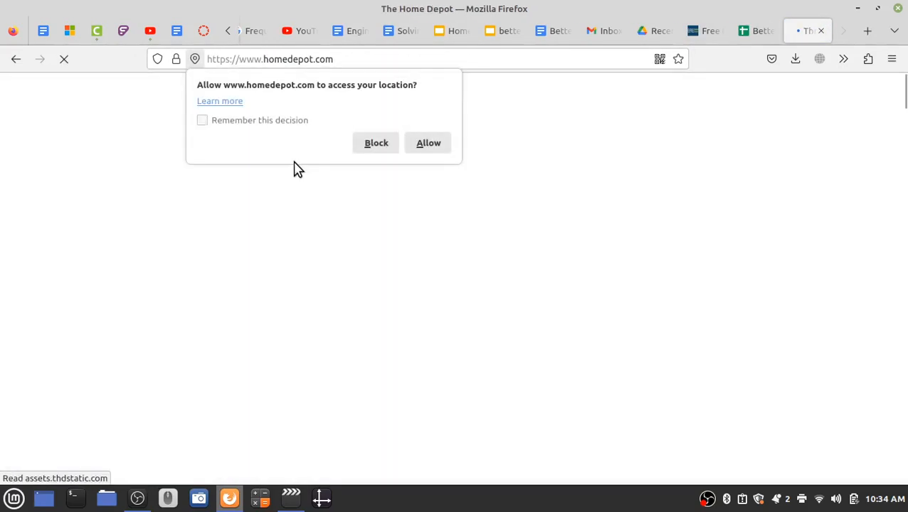
{"action": "left_click", "coordinate": [377, 145]}
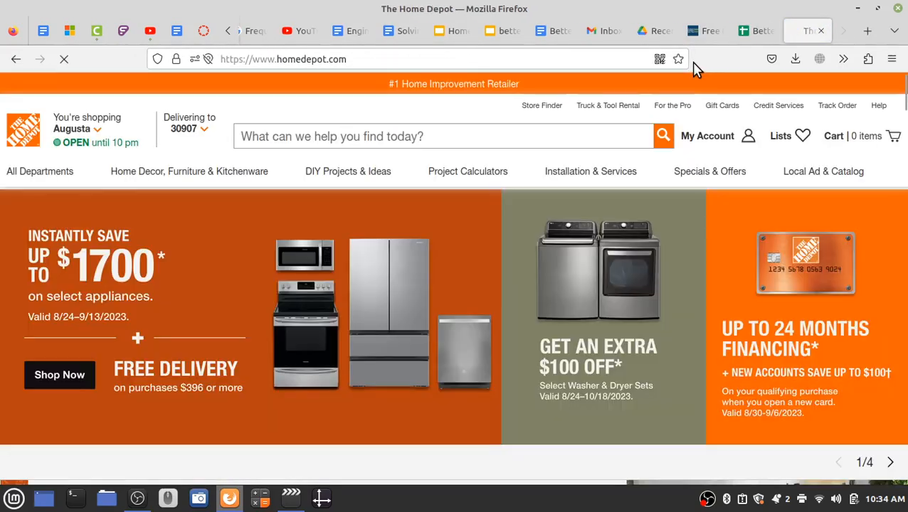
Search The Home Depot's products for "box".
{"action": "left_click", "coordinate": [334, 134]}
{"action": "type", "text": "bo"}
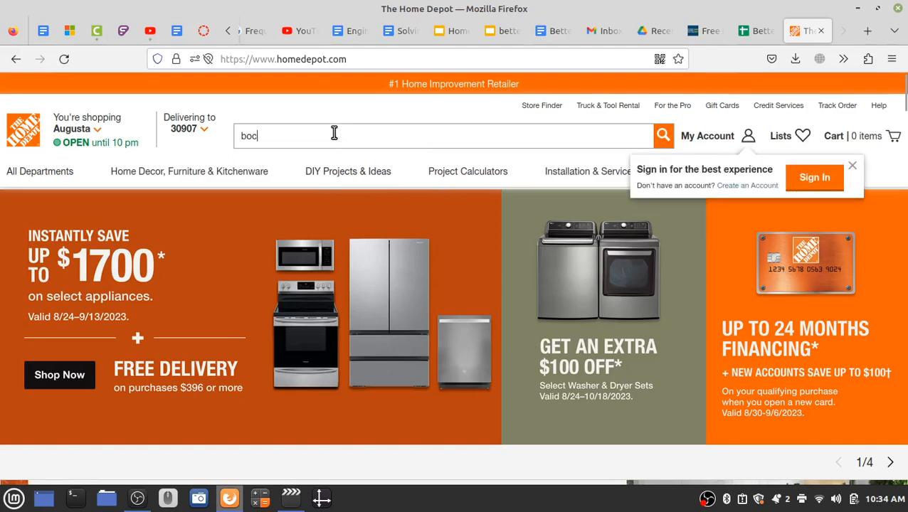
{"action": "type", "text": "x"}
{"action": "key", "text": "Return"}
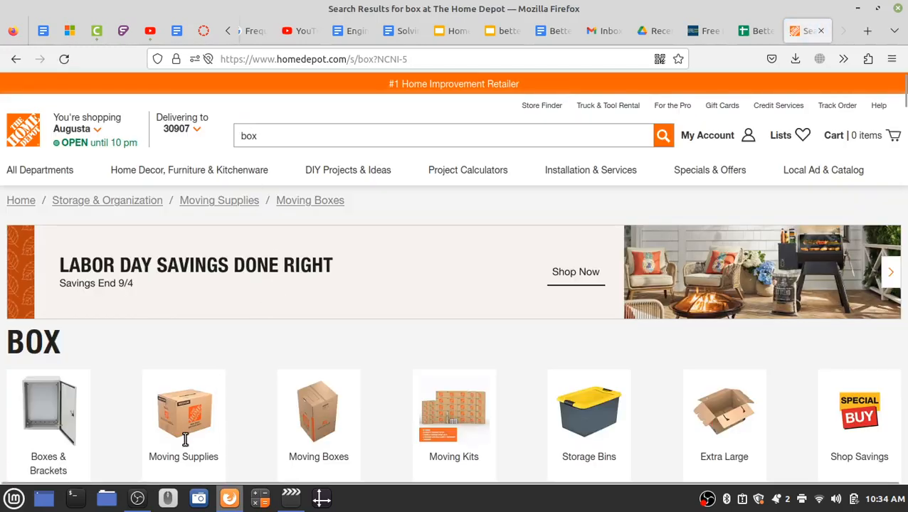
Narrow the box results to Moving Kits and open the Pratt Retail Specialties Glass Divider Kit product page.
{"action": "left_click", "coordinate": [179, 458]}
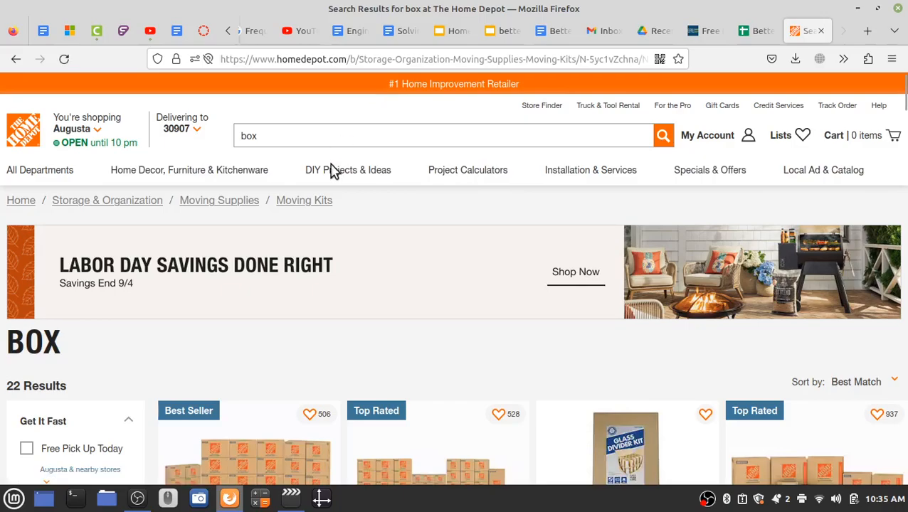
{"action": "scroll", "coordinate": [304, 260], "scroll_direction": "down", "scroll_amount": 3}
{"action": "scroll", "coordinate": [484, 304], "scroll_direction": "down", "scroll_amount": 7}
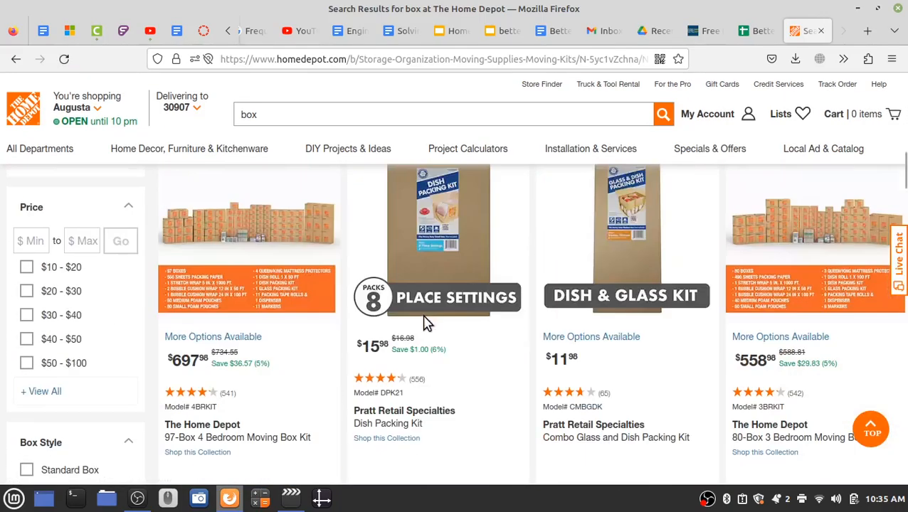
{"action": "scroll", "coordinate": [260, 263], "scroll_direction": "up", "scroll_amount": 10}
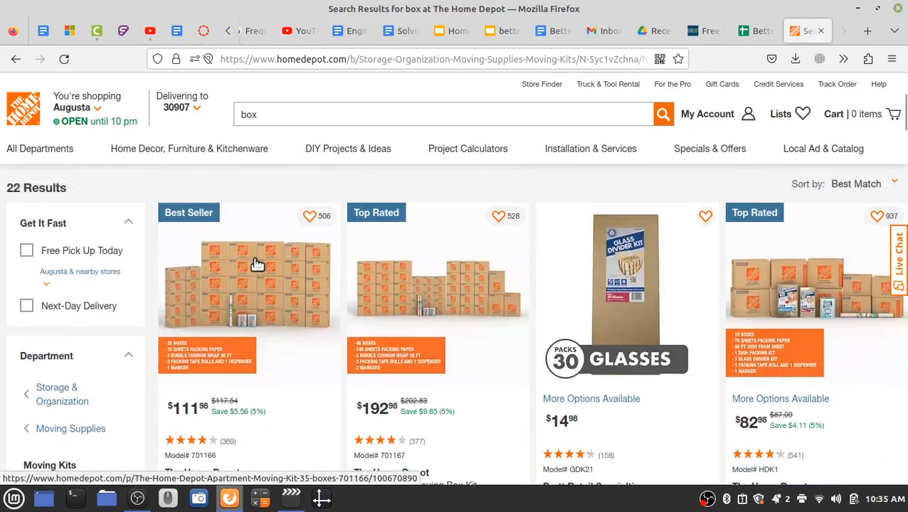
{"action": "scroll", "coordinate": [423, 340], "scroll_direction": "down", "scroll_amount": 1}
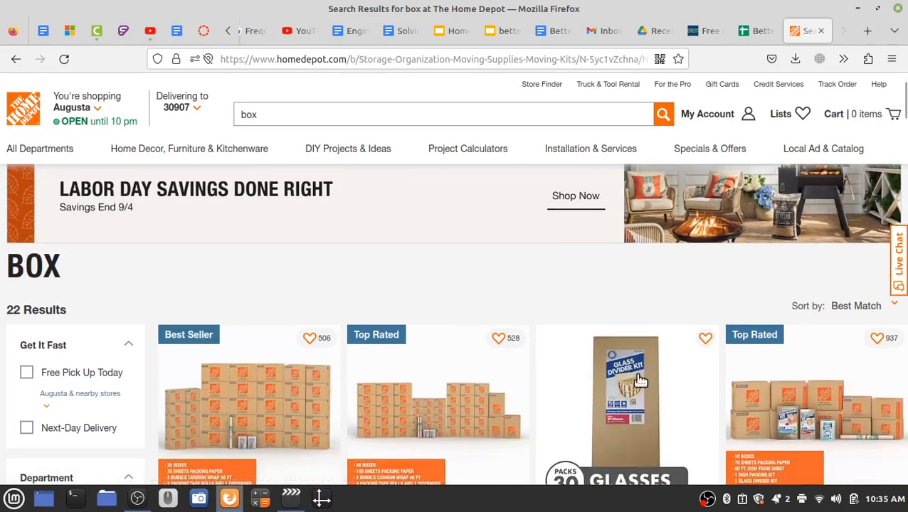
{"action": "left_click", "coordinate": [632, 380]}
{"action": "scroll", "coordinate": [328, 241], "scroll_direction": "down", "scroll_amount": 2}
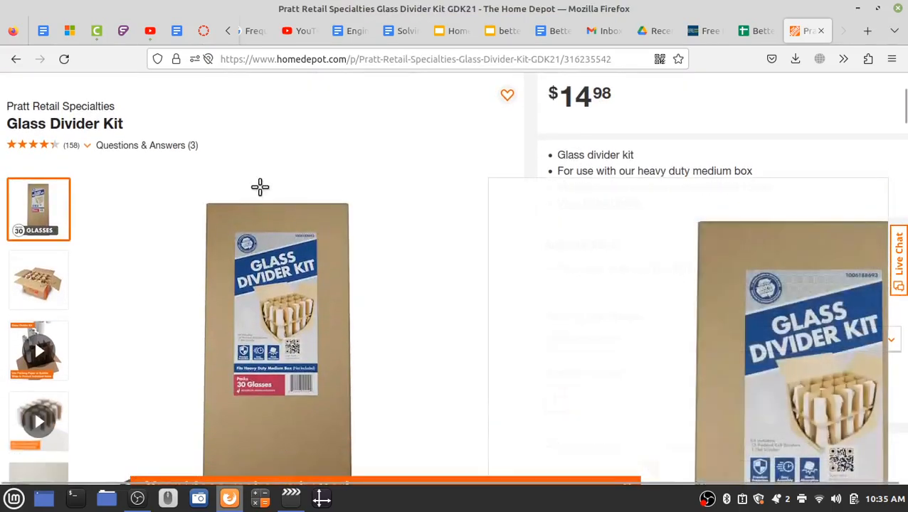
{"action": "scroll", "coordinate": [413, 237], "scroll_direction": "up", "scroll_amount": 2}
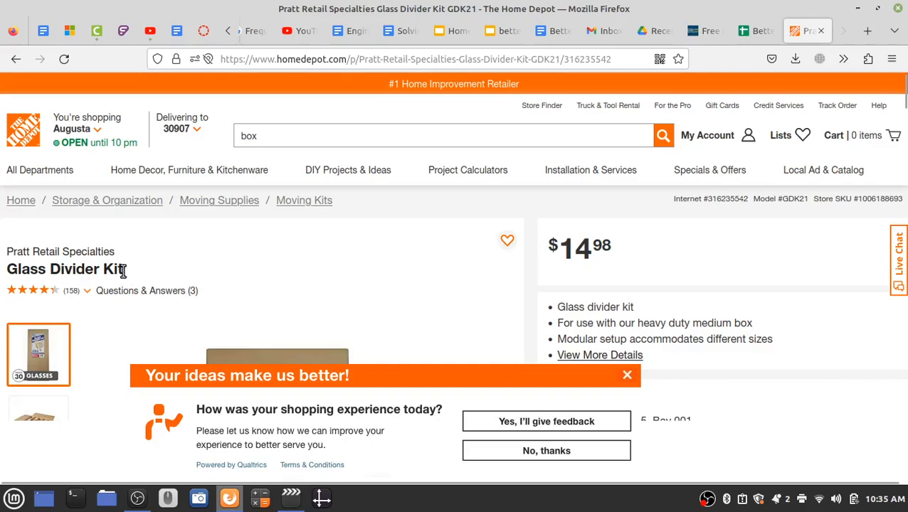
Copy the product name "Glass Divider Kit" from the store page into cell A2 of the Better Lunch Budget spreadsheet.
{"action": "left_click_drag", "start_coordinate": [124, 270], "coordinate": [26, 265]}
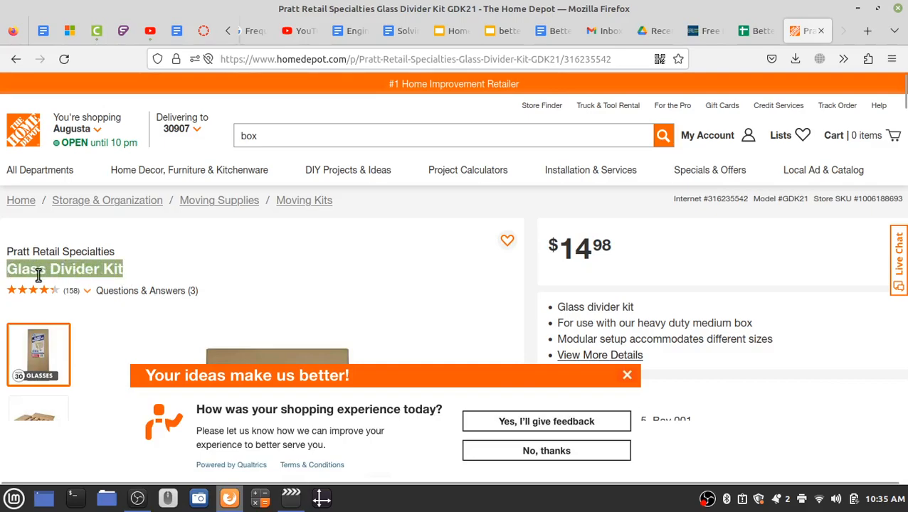
{"action": "left_click", "coordinate": [755, 32]}
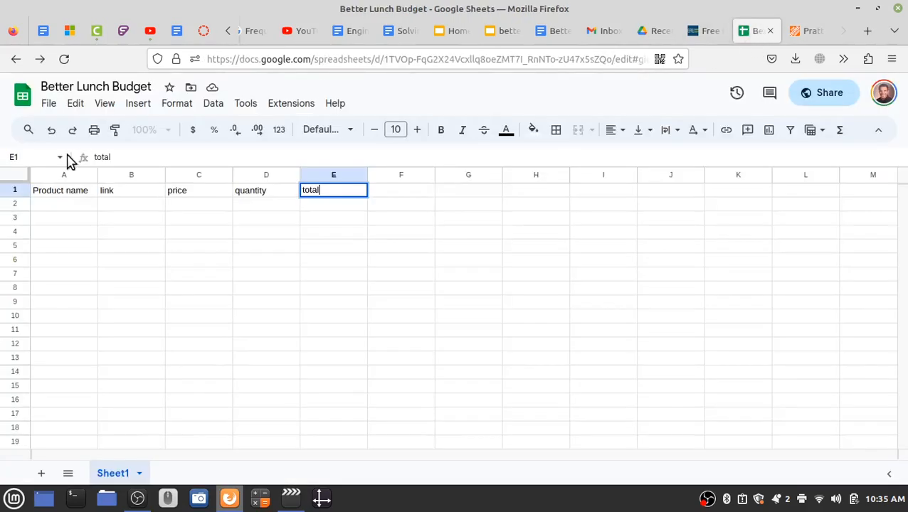
{"action": "left_click", "coordinate": [52, 207]}
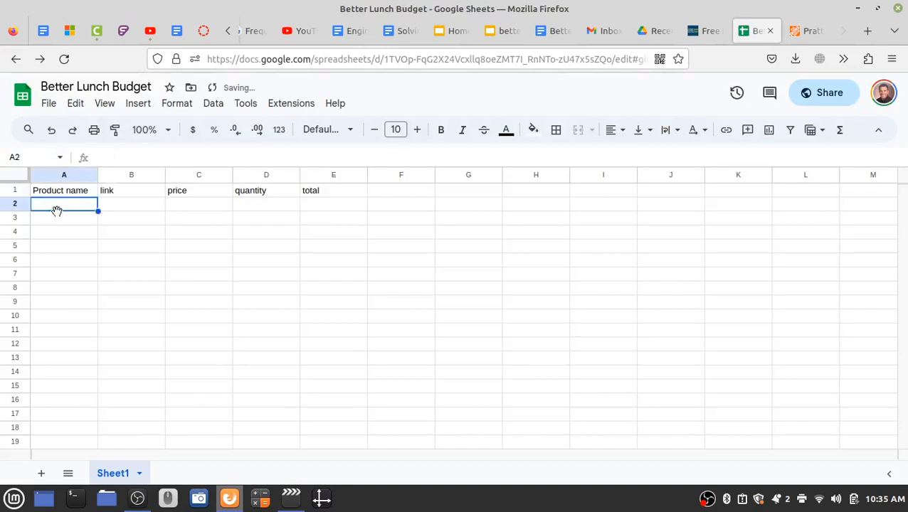
{"action": "type", "text": "Glass Divider Kit"}
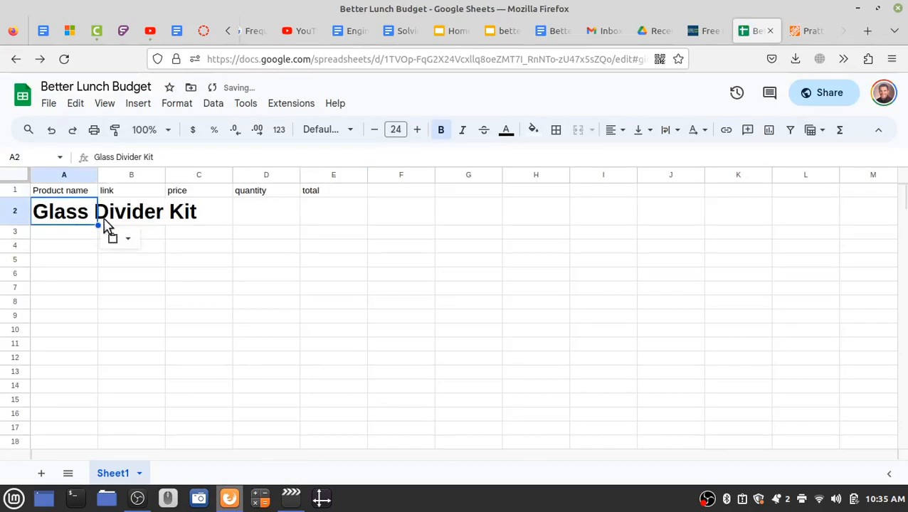
Clear the formatting of the pasted product name in cell A2.
{"action": "left_click", "coordinate": [74, 234]}
{"action": "left_click", "coordinate": [72, 219]}
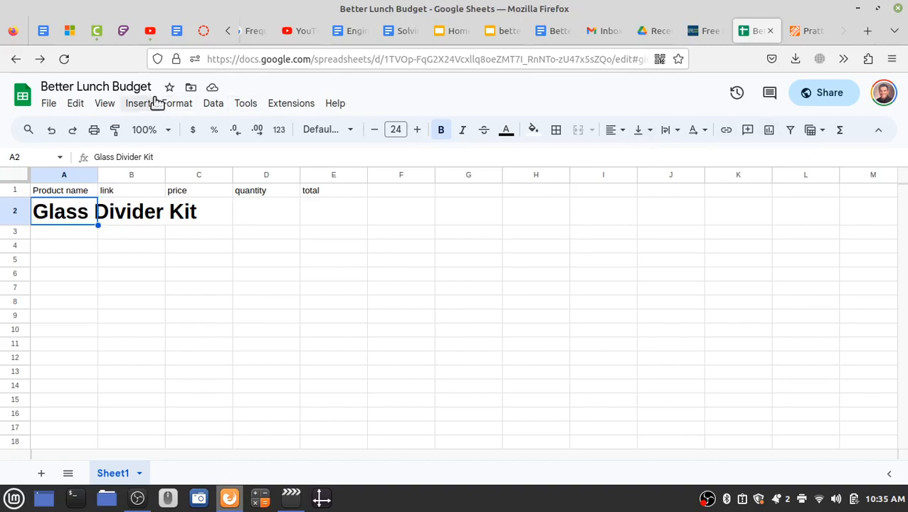
{"action": "left_click", "coordinate": [178, 104]}
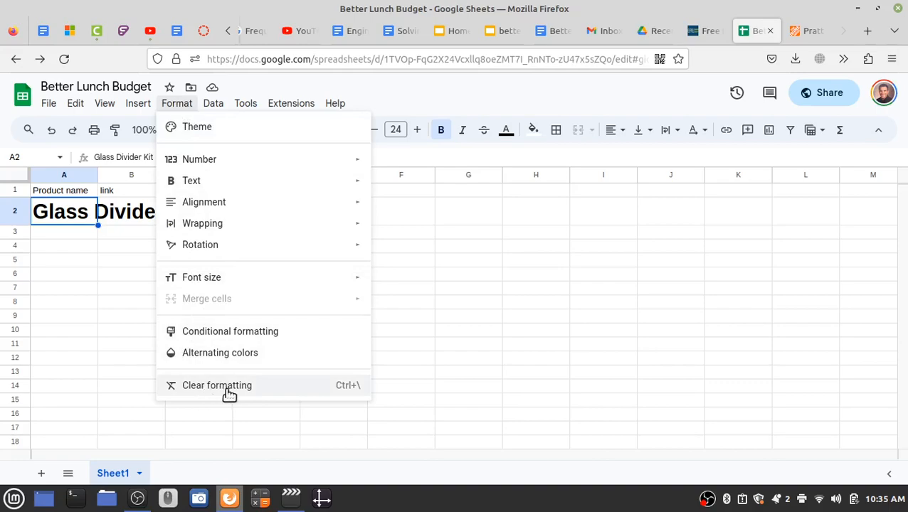
{"action": "left_click", "coordinate": [228, 390]}
{"action": "left_click", "coordinate": [87, 219]}
{"action": "left_click", "coordinate": [86, 207]}
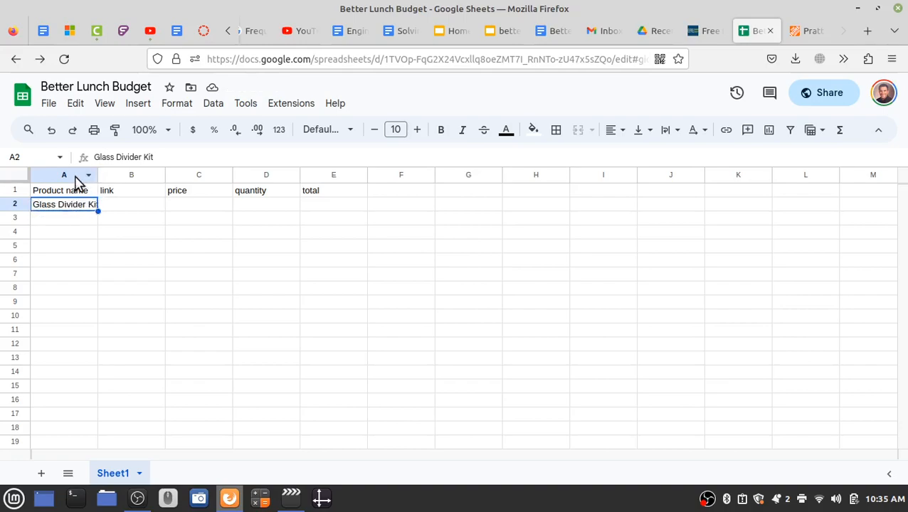
Try wider and narrower widths for column A, and fit the column automatically to its contents.
{"action": "left_click_drag", "start_coordinate": [98, 174], "coordinate": [108, 174]}
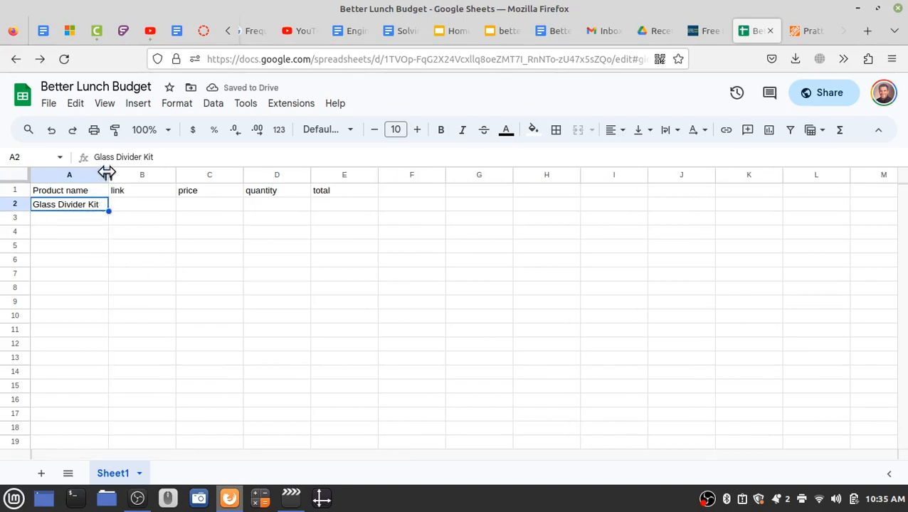
{"action": "left_click_drag", "start_coordinate": [107, 174], "coordinate": [67, 176]}
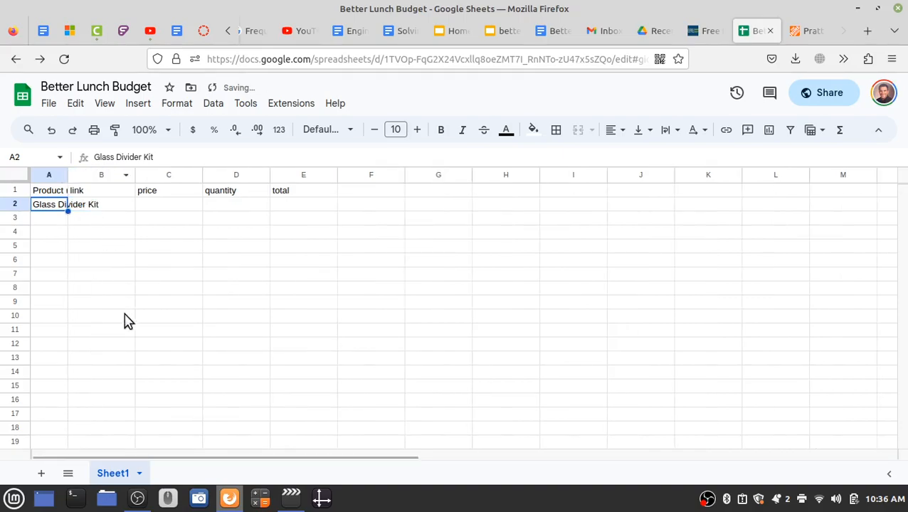
{"action": "double_click", "coordinate": [68, 175]}
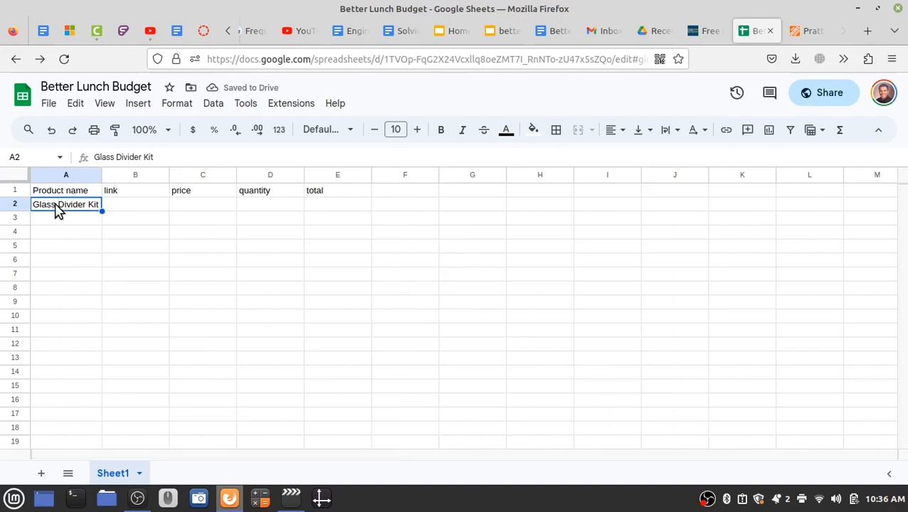
Make header row 1 bold and fill it with light gray.
{"action": "left_click", "coordinate": [16, 190]}
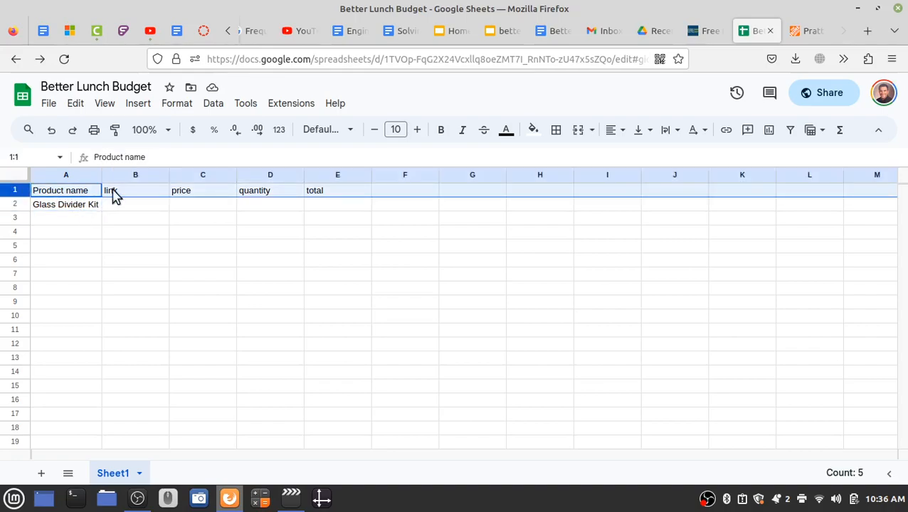
{"action": "left_click", "coordinate": [441, 130]}
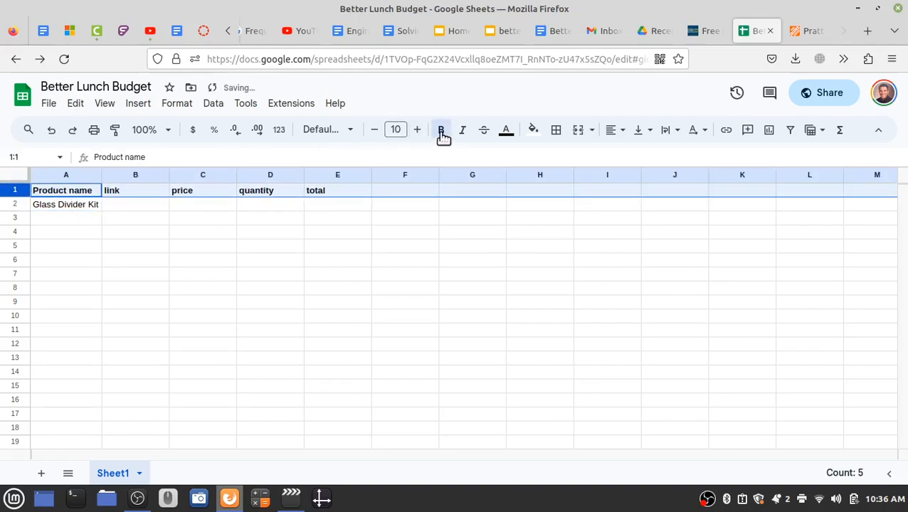
{"action": "left_click", "coordinate": [535, 130]}
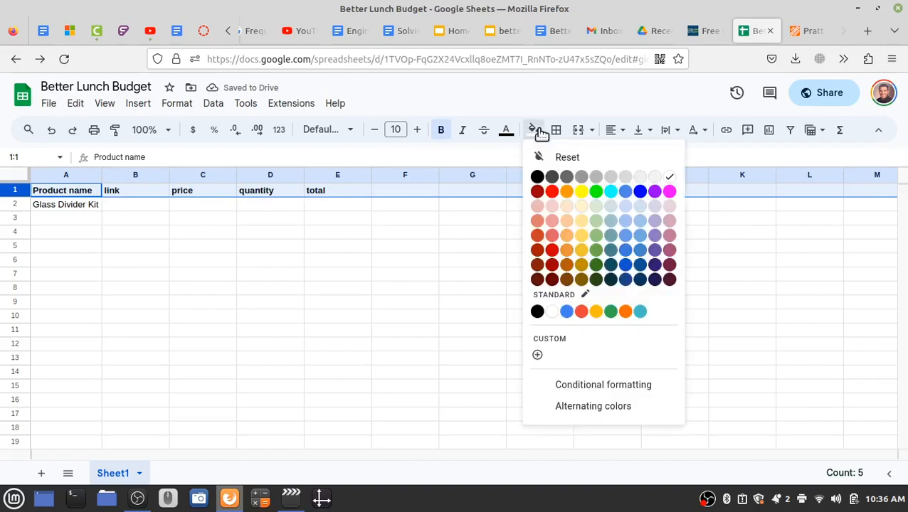
{"action": "left_click", "coordinate": [629, 179]}
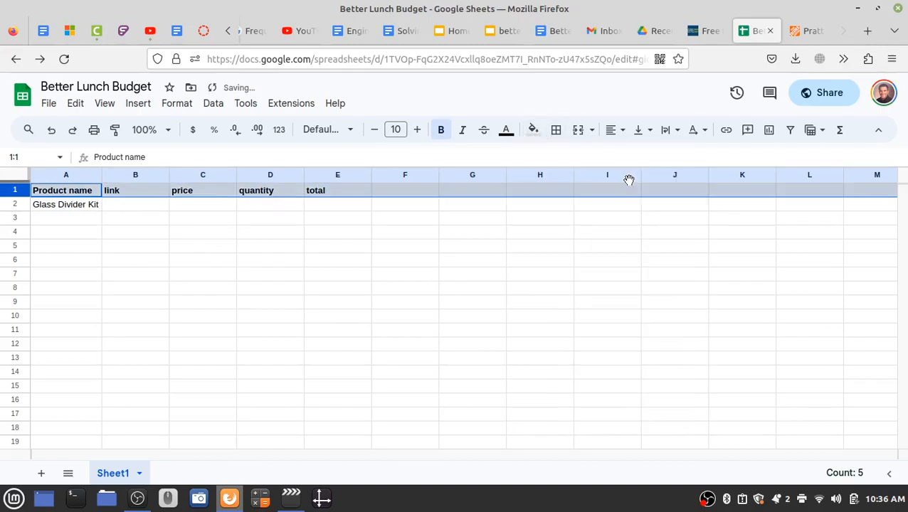
Copy the Glass Divider Kit product page's web address into cell B2 of the budget spreadsheet.
{"action": "left_click", "coordinate": [167, 208]}
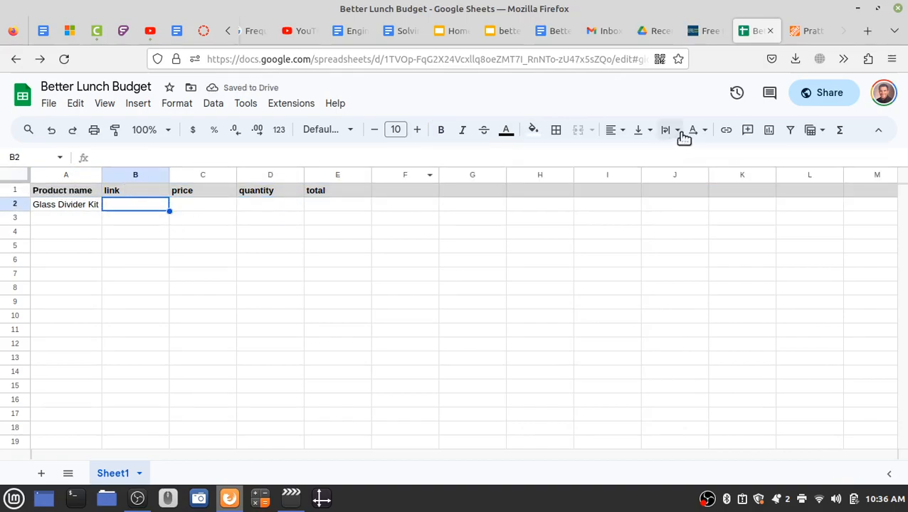
{"action": "left_click", "coordinate": [805, 32]}
{"action": "left_click", "coordinate": [286, 59]}
{"action": "key", "text": "ctrl+c"}
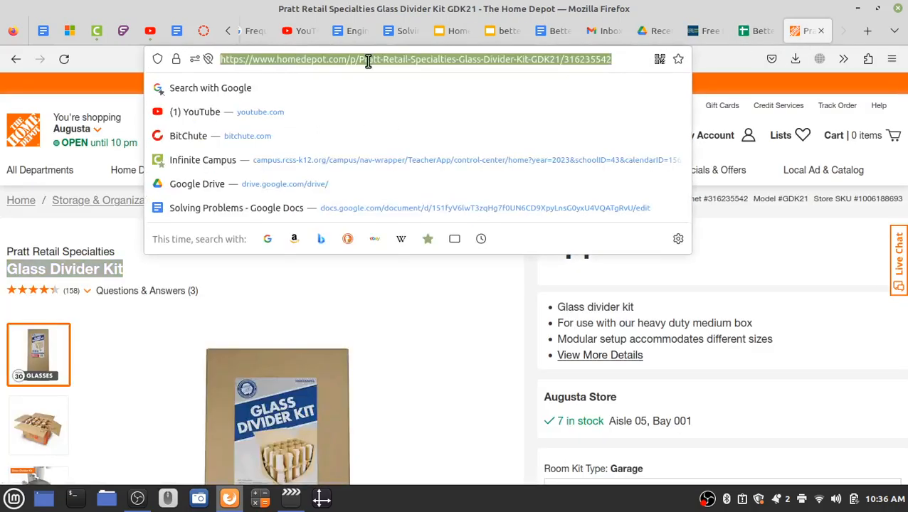
{"action": "left_click", "coordinate": [756, 30]}
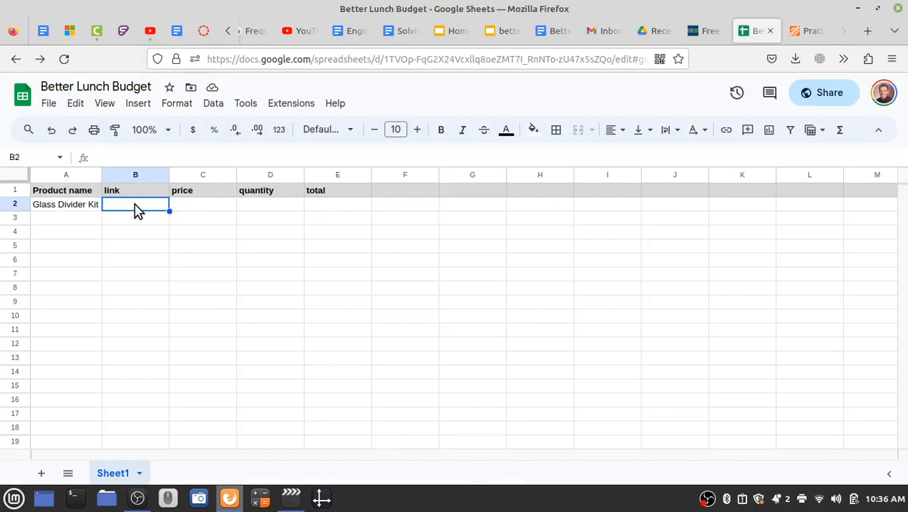
{"action": "key", "text": "ctrl+v"}
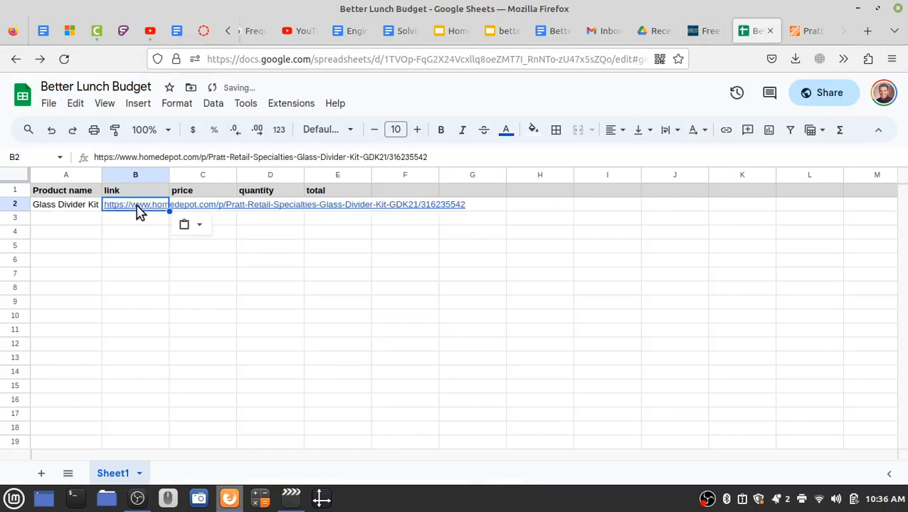
{"action": "mouse_move", "coordinate": [137, 207]}
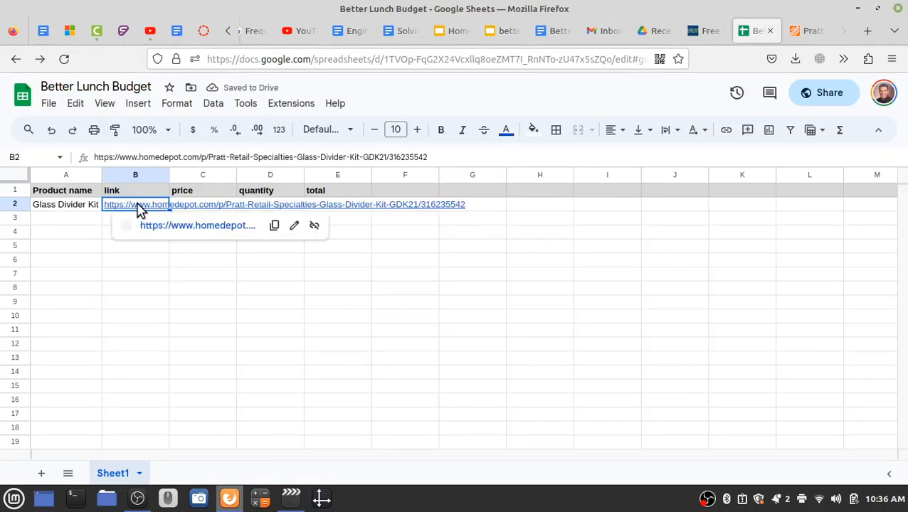
Set the text wrapping of the whole link column B to Clip.
{"action": "left_click", "coordinate": [80, 231]}
{"action": "left_click", "coordinate": [135, 206]}
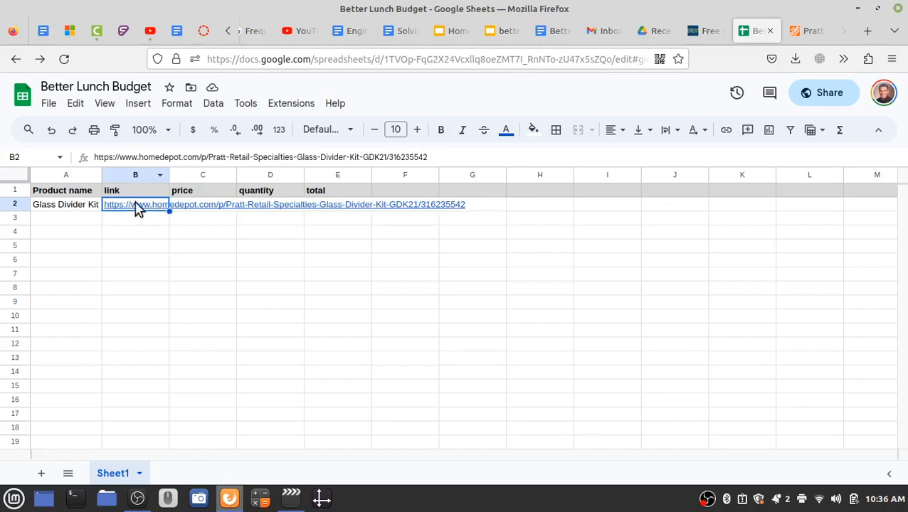
{"action": "left_click", "coordinate": [140, 175]}
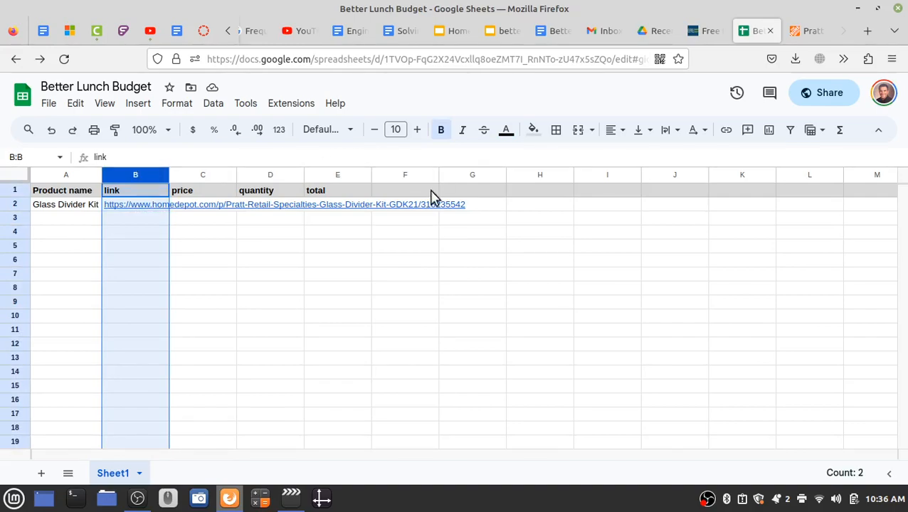
{"action": "left_click", "coordinate": [681, 135]}
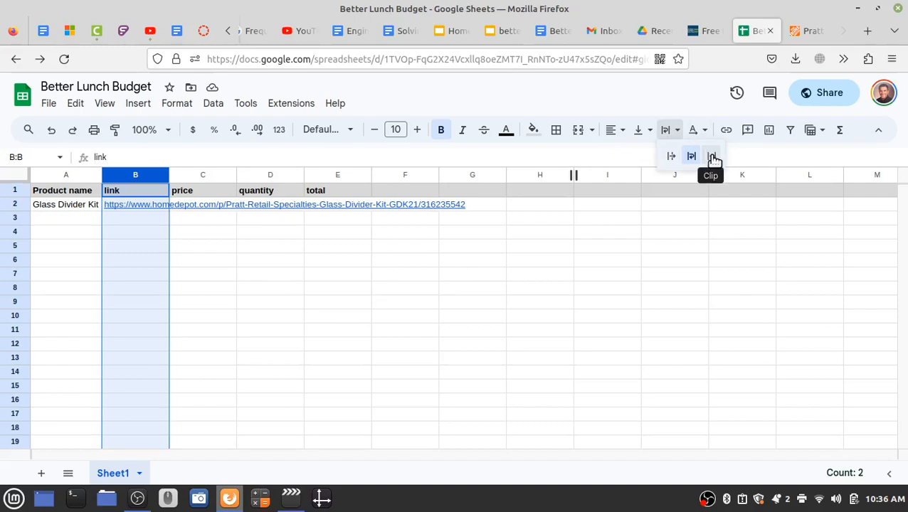
{"action": "left_click", "coordinate": [717, 163]}
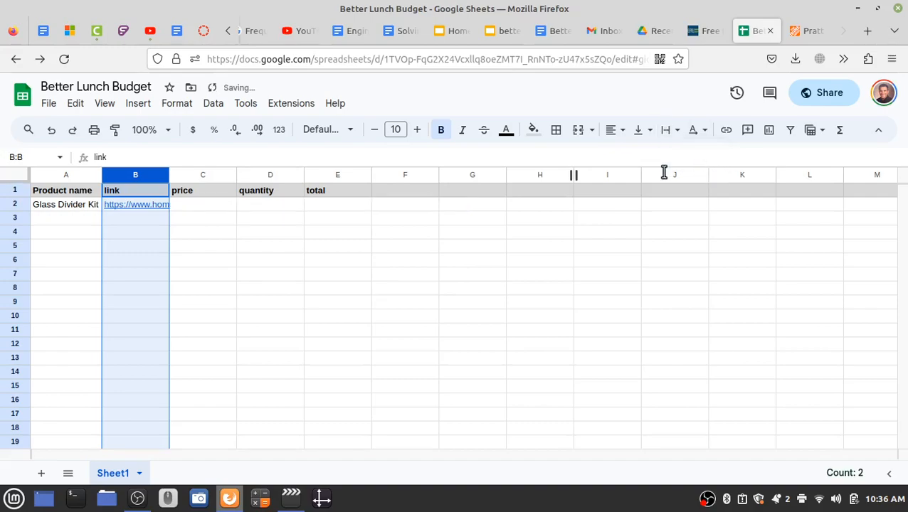
Enter the Glass Divider Kit's price of 14.98 and quantity of 2 in row 2, checking the price on its product page.
{"action": "left_click", "coordinate": [212, 219]}
{"action": "left_click", "coordinate": [157, 207]}
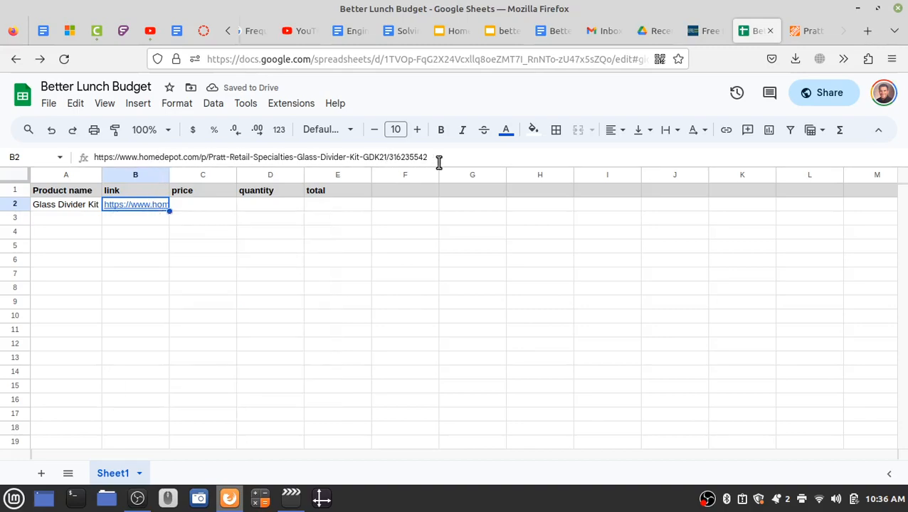
{"action": "left_click", "coordinate": [794, 32]}
{"action": "left_click", "coordinate": [755, 31]}
{"action": "left_click", "coordinate": [216, 206]}
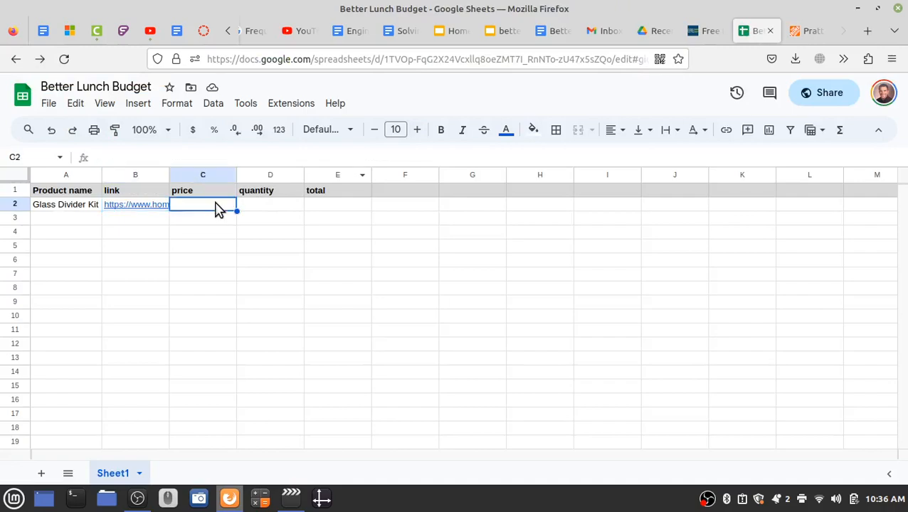
{"action": "type", "text": "14"}
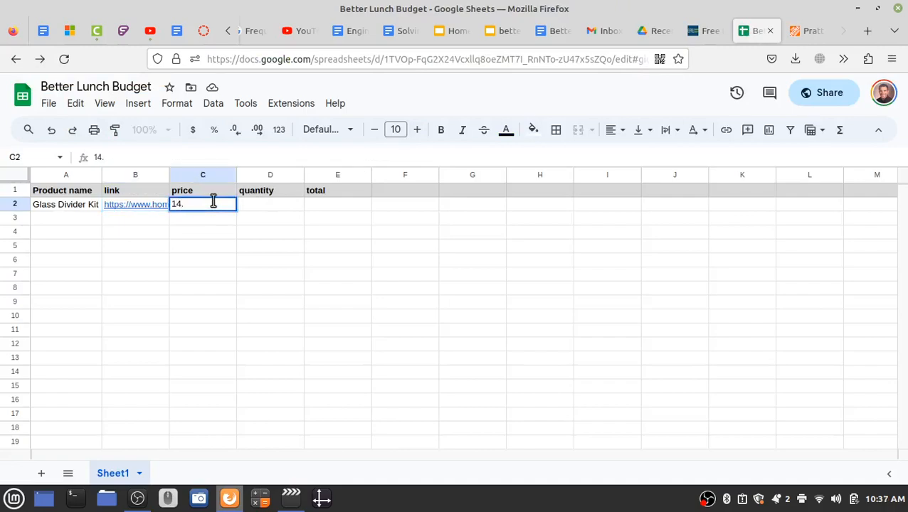
{"action": "type", "text": ".98"}
{"action": "left_click", "coordinate": [294, 206]}
{"action": "type", "text": "2"}
Enter a formula in total cell E2 that multiplies price by quantity, =C2*D2.
{"action": "left_click", "coordinate": [320, 208]}
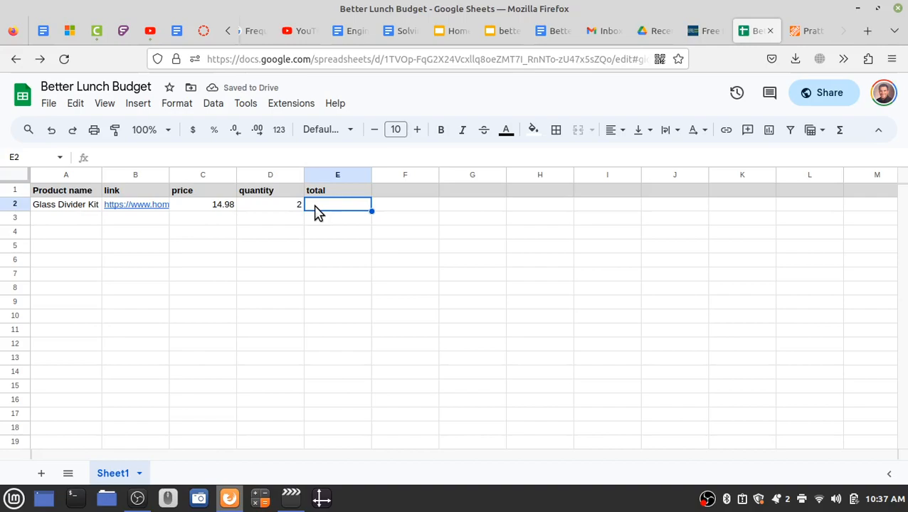
{"action": "type", "text": "="}
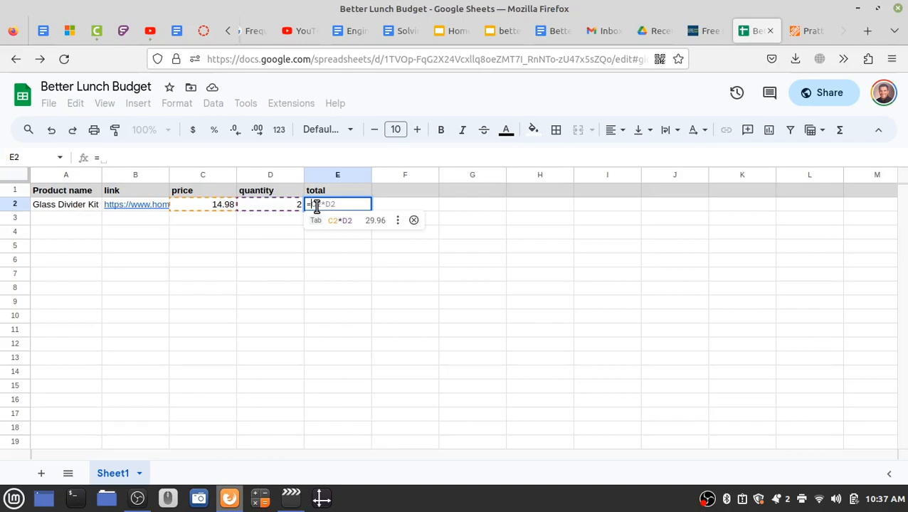
{"action": "left_click", "coordinate": [202, 207]}
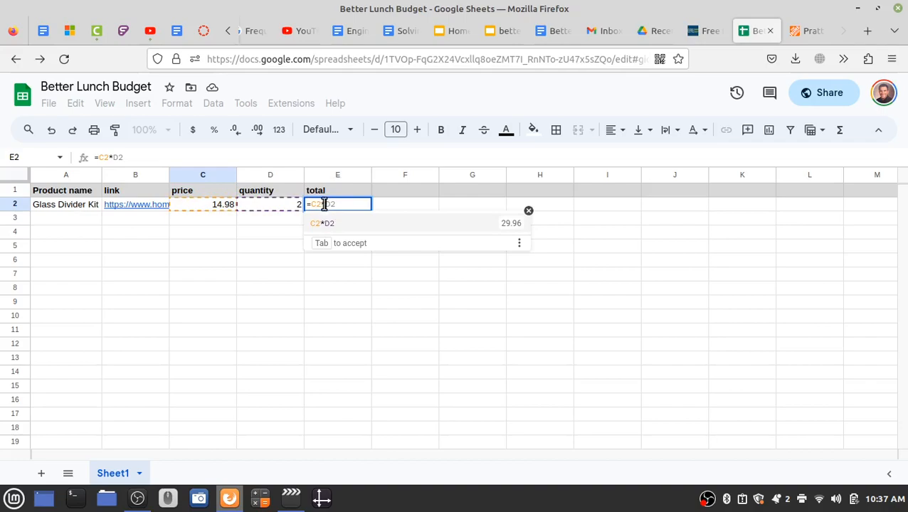
{"action": "type", "text": "*"}
{"action": "left_click", "coordinate": [270, 208]}
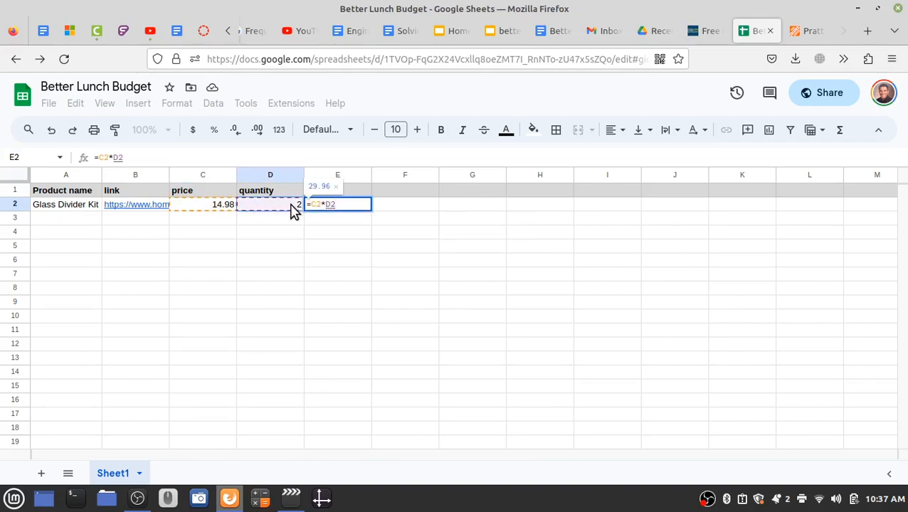
{"action": "key", "text": "Return"}
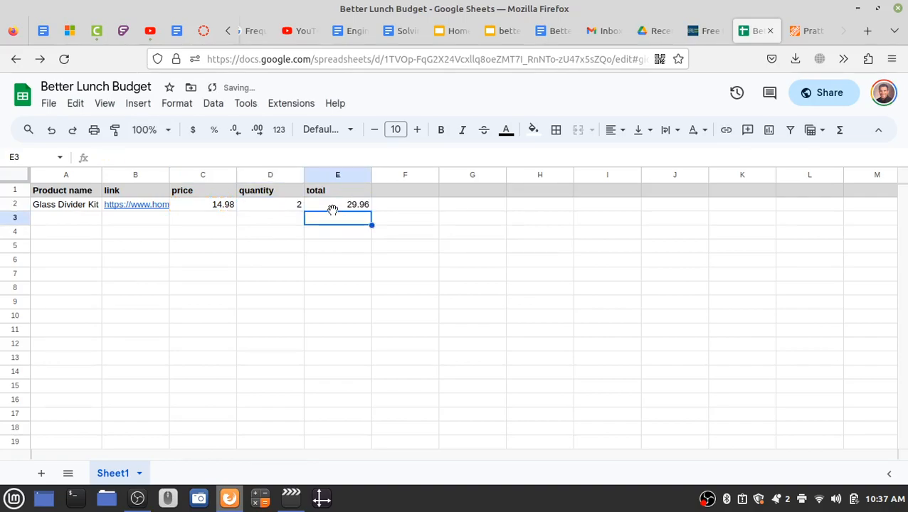
Examine the total formula in E2 and trace its references to price cell C2 and quantity cell D2 by column and row.
{"action": "left_click", "coordinate": [359, 207]}
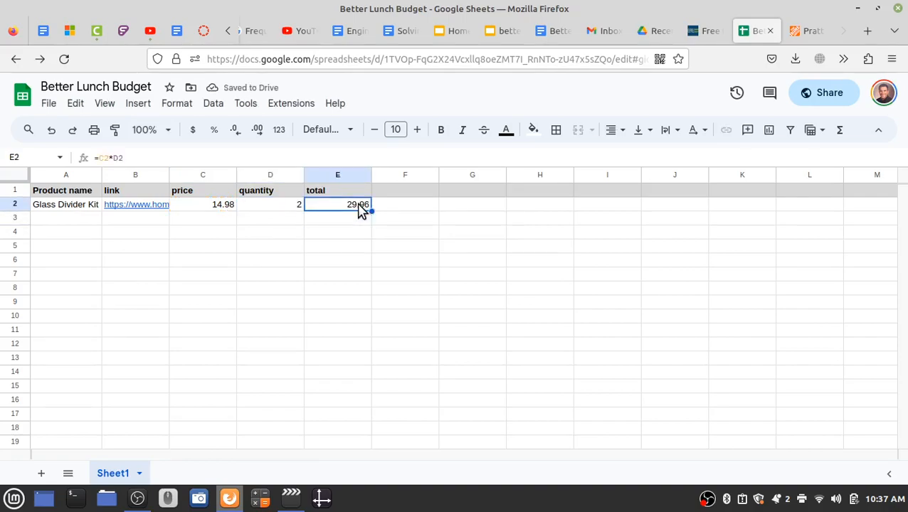
{"action": "left_click", "coordinate": [346, 233]}
{"action": "left_click", "coordinate": [341, 208]}
{"action": "left_click", "coordinate": [217, 208]}
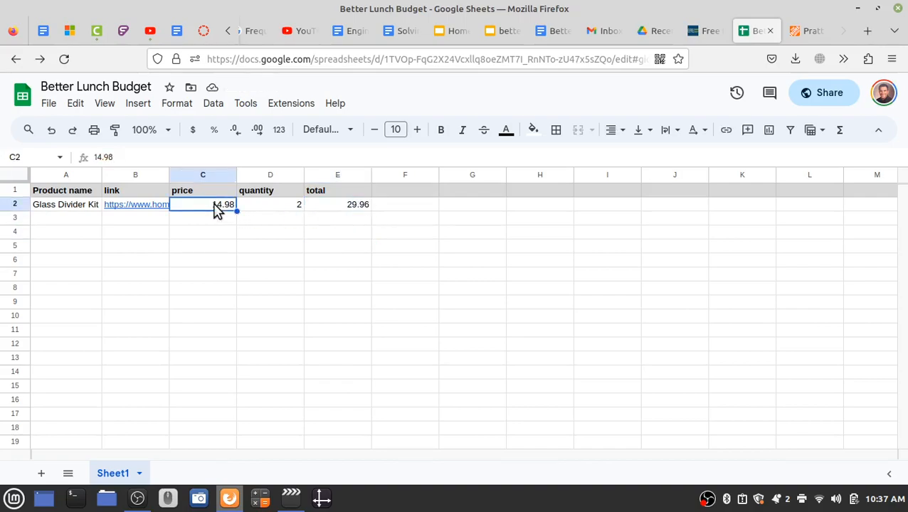
{"action": "left_click", "coordinate": [298, 212]}
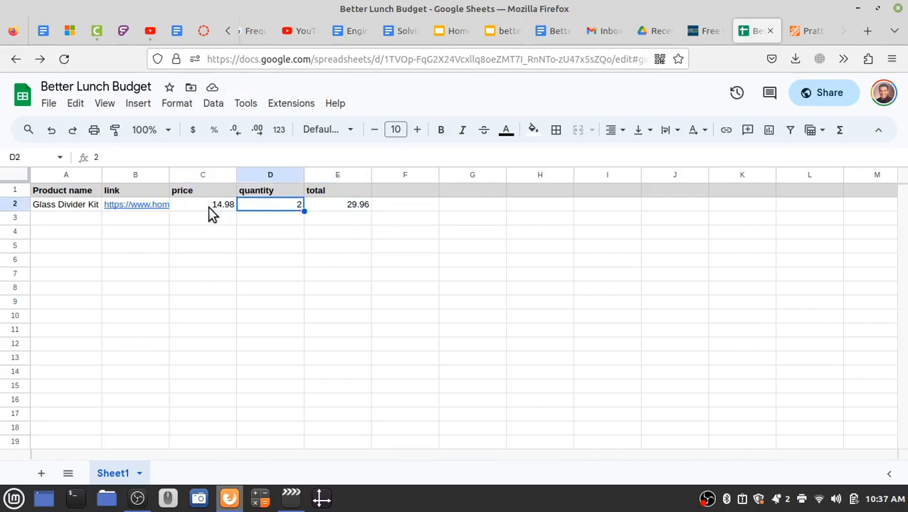
{"action": "left_click", "coordinate": [356, 212]}
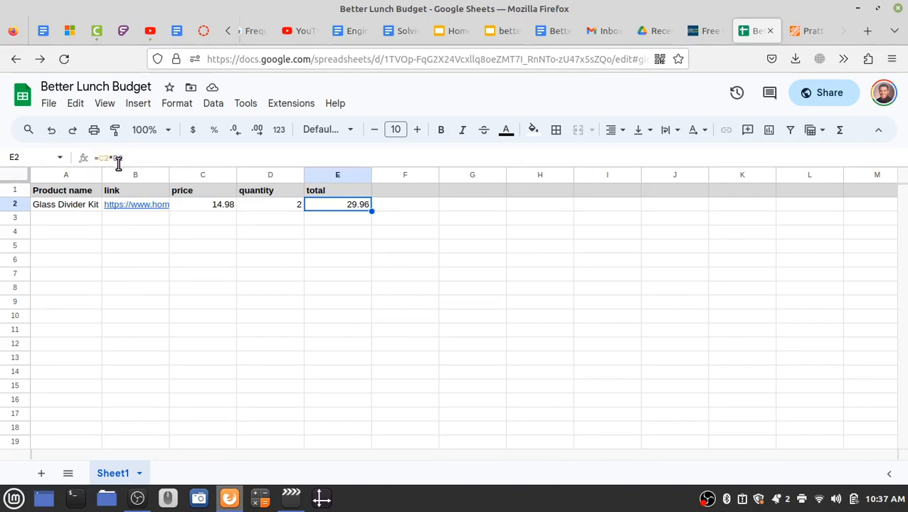
{"action": "left_click", "coordinate": [203, 175]}
{"action": "left_click", "coordinate": [21, 205]}
{"action": "left_click", "coordinate": [209, 211]}
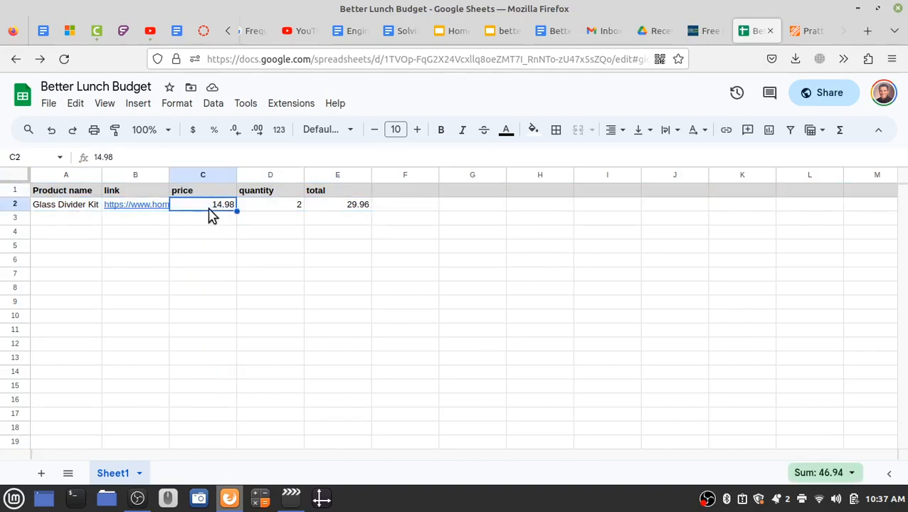
{"action": "left_click", "coordinate": [268, 175]}
{"action": "left_click", "coordinate": [15, 203]}
{"action": "left_click", "coordinate": [263, 206]}
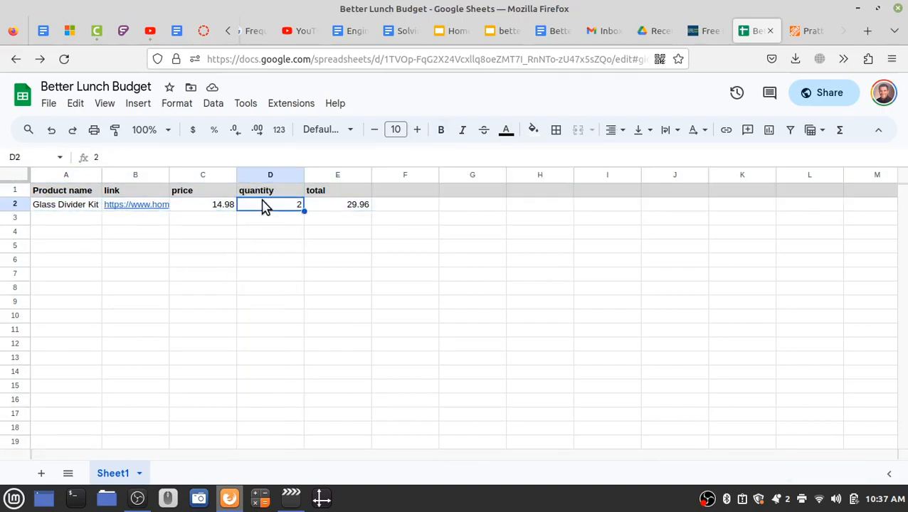
{"action": "left_click", "coordinate": [353, 207]}
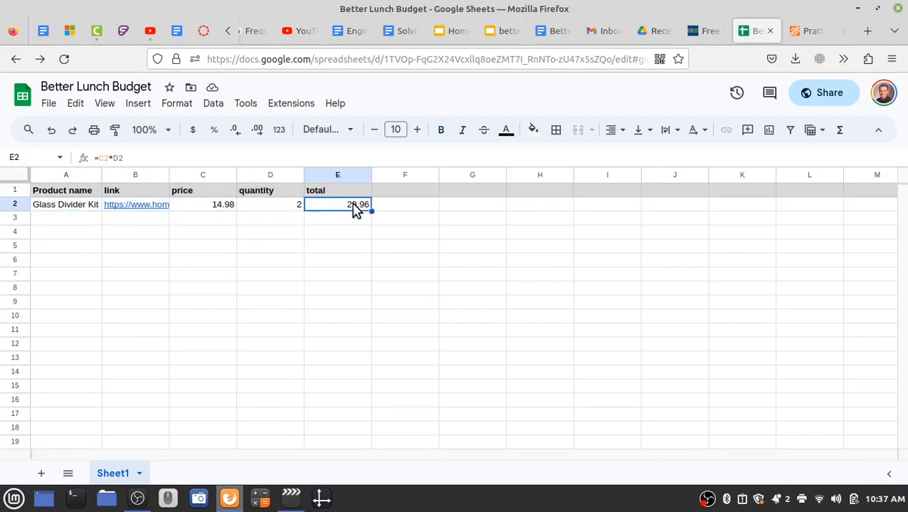
Return to the Home Depot box search results and open the 47-Box 2 Bedroom Moving Box Kit product page.
{"action": "left_click", "coordinate": [798, 31]}
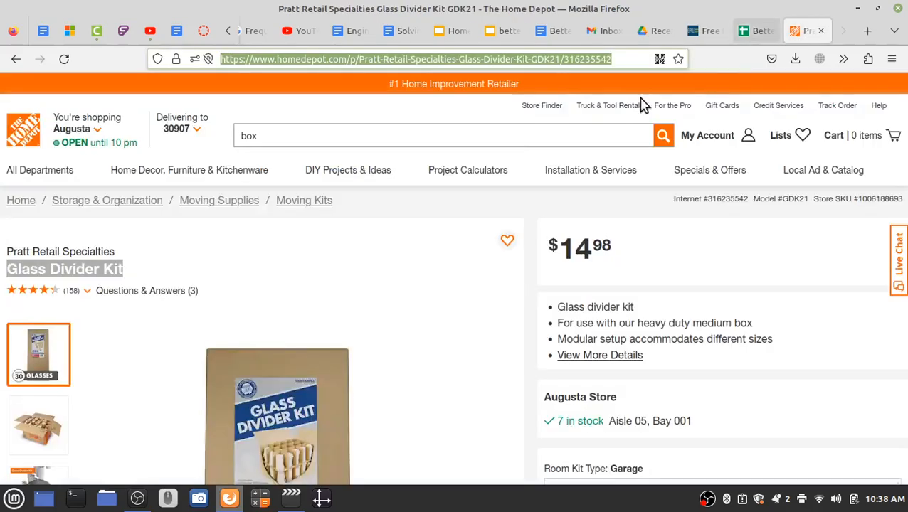
{"action": "left_click", "coordinate": [16, 59]}
{"action": "scroll", "coordinate": [348, 364], "scroll_direction": "down", "scroll_amount": 6}
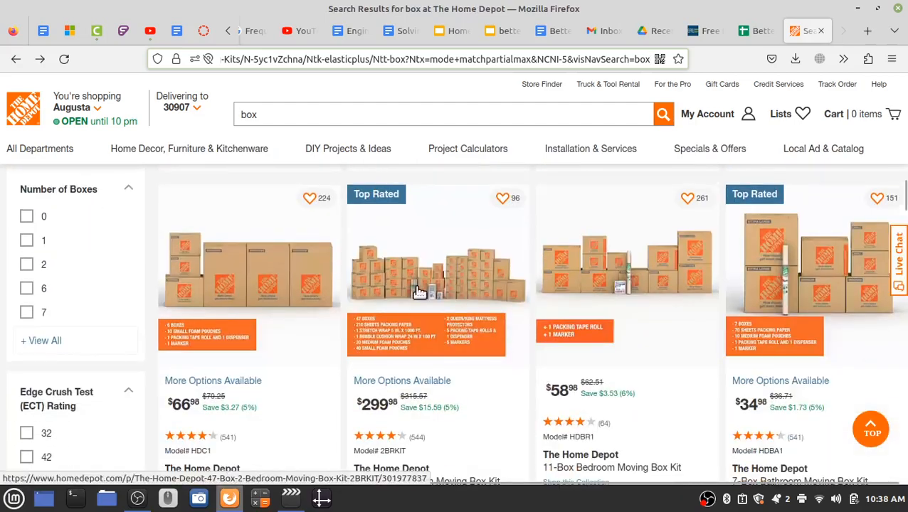
{"action": "left_click", "coordinate": [390, 271]}
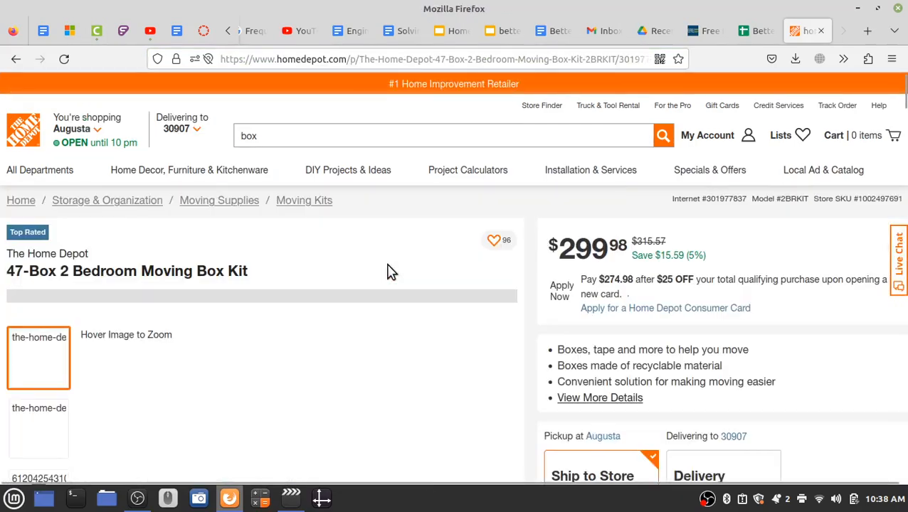
Copy the product name 47-Box 2 Bedroom Moving Box Kit from its page into cell A3 of the budget spreadsheet.
{"action": "left_click_drag", "start_coordinate": [247, 268], "coordinate": [8, 270]}
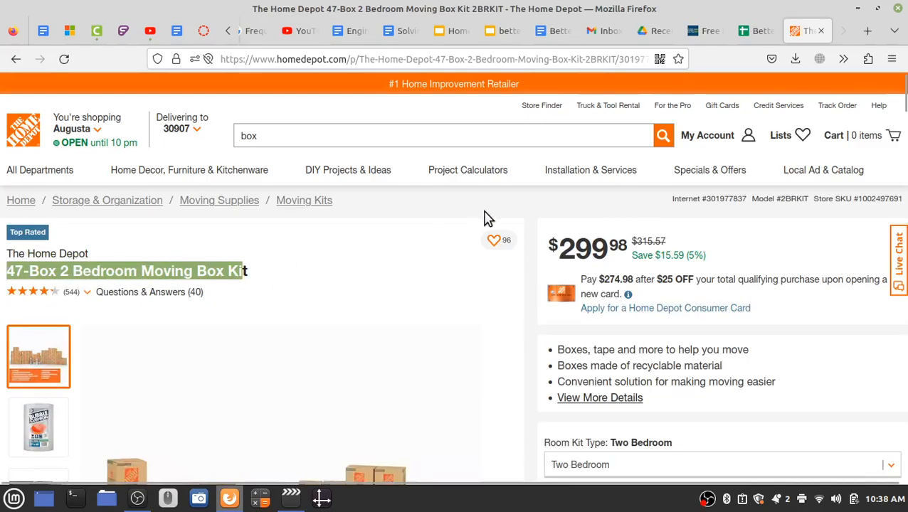
{"action": "left_click_drag", "start_coordinate": [564, 247], "coordinate": [619, 254]}
{"action": "double_click", "coordinate": [576, 249]}
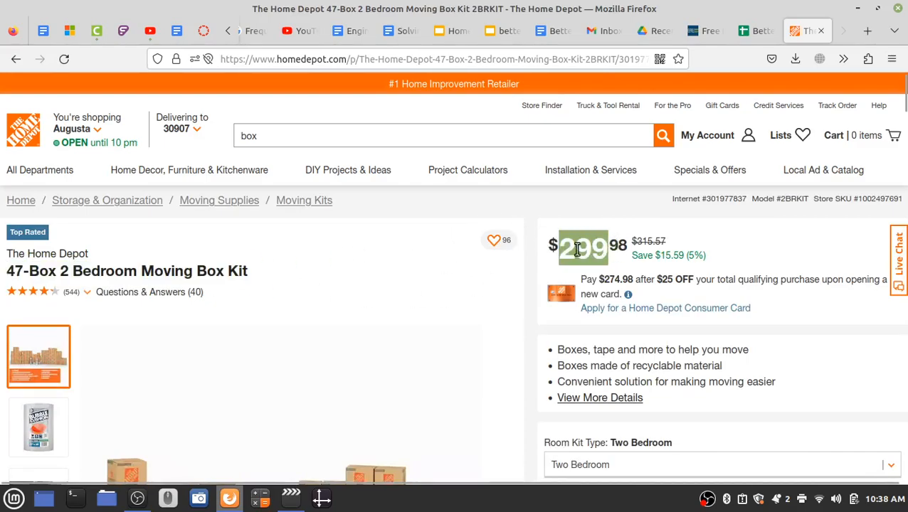
{"action": "left_click", "coordinate": [548, 242]}
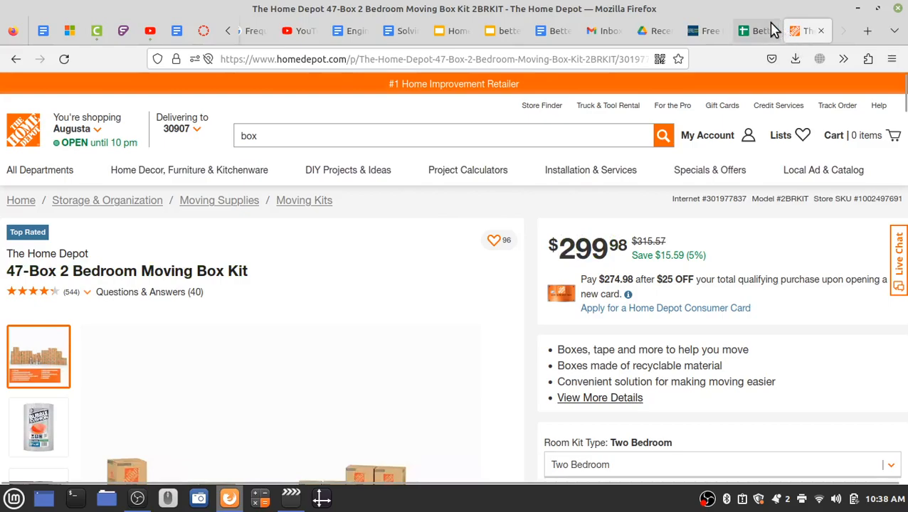
{"action": "left_click_drag", "start_coordinate": [251, 273], "coordinate": [13, 272]}
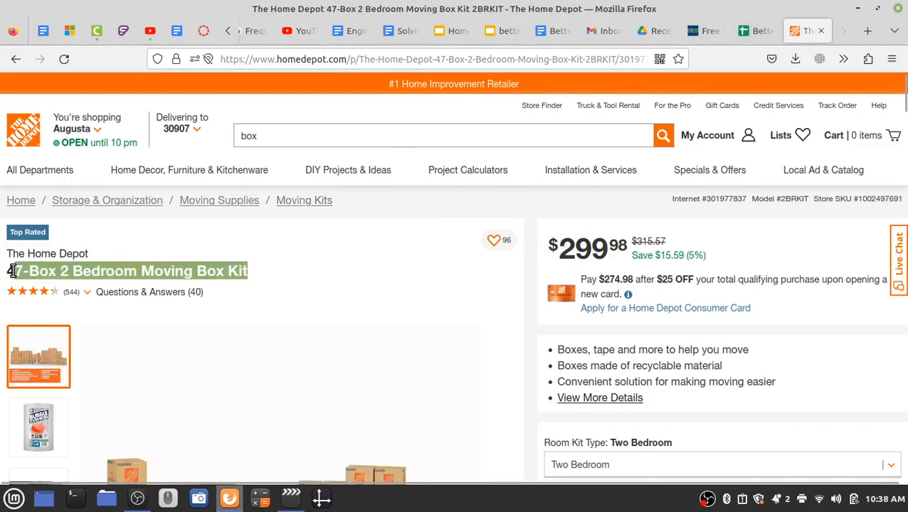
{"action": "left_click", "coordinate": [757, 30]}
{"action": "left_click", "coordinate": [71, 220]}
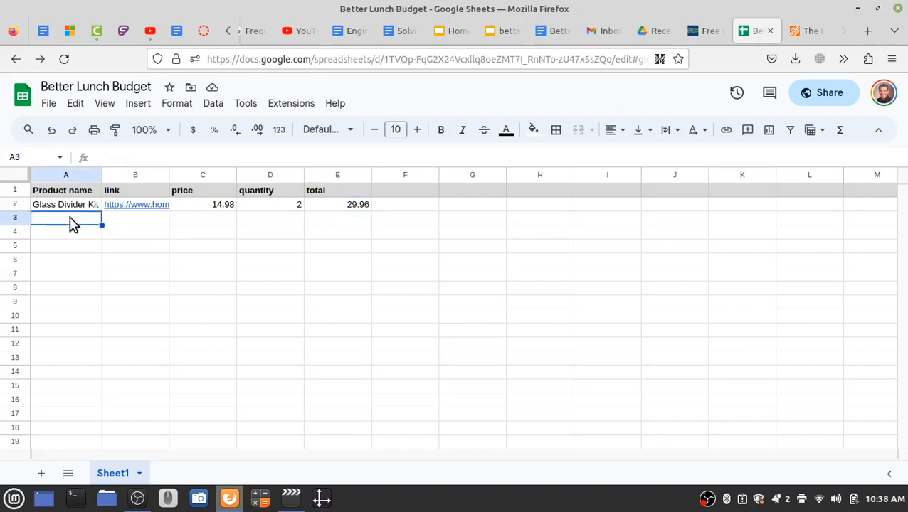
{"action": "left_click", "coordinate": [118, 233]}
{"action": "left_click", "coordinate": [62, 222]}
{"action": "right_click", "coordinate": [60, 220]}
{"action": "left_click", "coordinate": [49, 232]}
{"action": "left_click", "coordinate": [57, 220]}
{"action": "type", "text": "47-Box 2 Bedroom Moving Box Kit"}
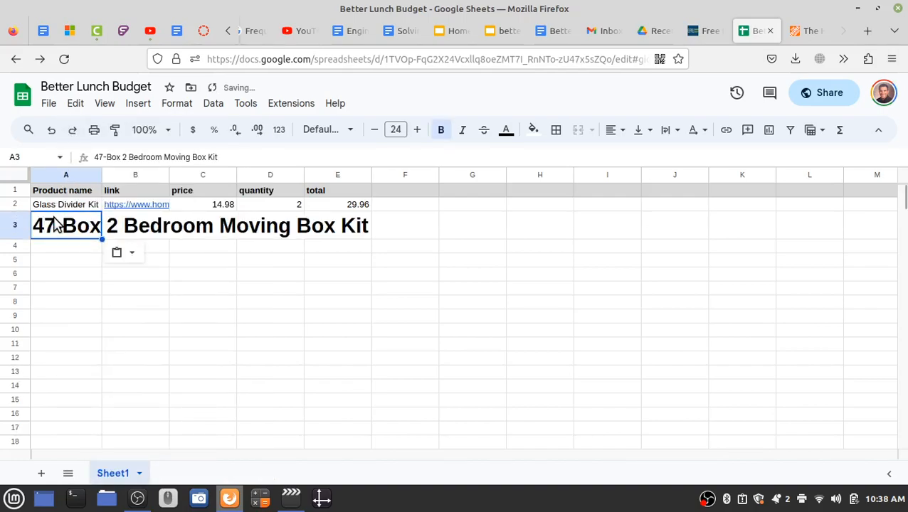
Clear the pasted formatting from product name cell A3 and fit column A's width to its contents.
{"action": "left_click", "coordinate": [181, 105]}
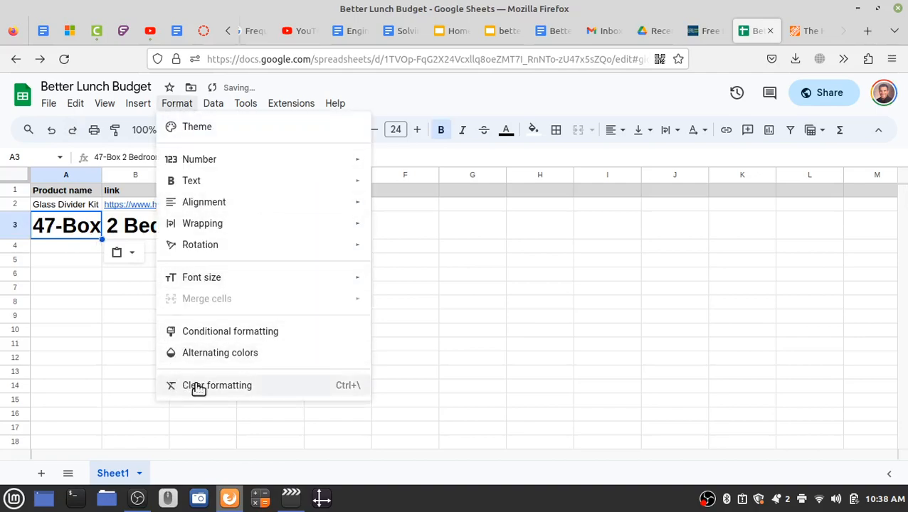
{"action": "left_click", "coordinate": [197, 387]}
{"action": "left_click", "coordinate": [84, 236]}
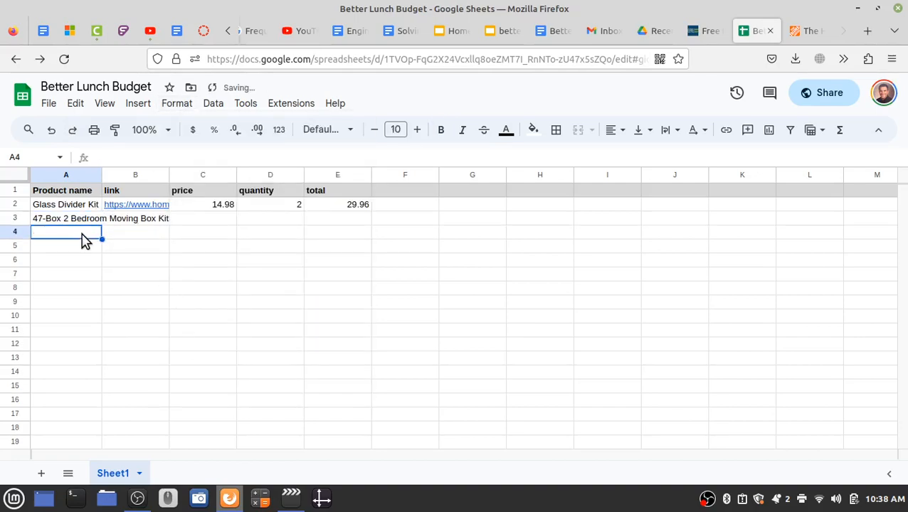
{"action": "double_click", "coordinate": [101, 176]}
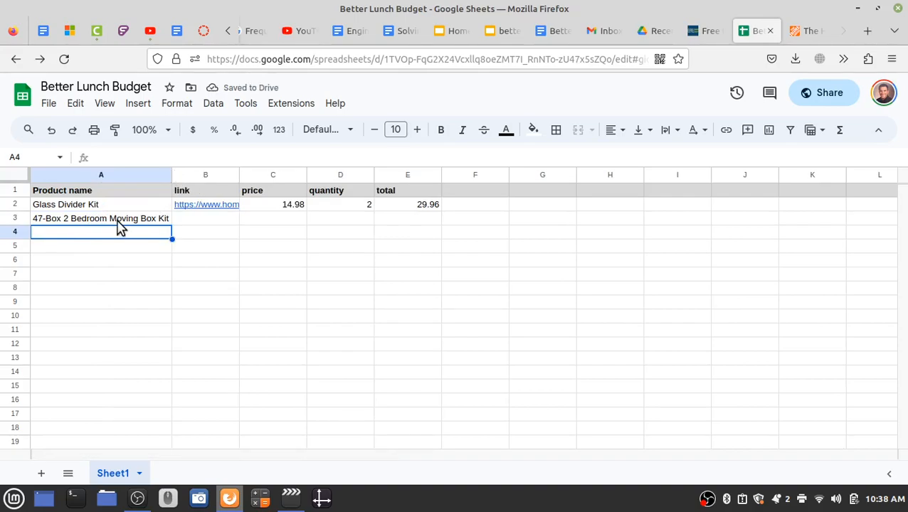
Copy the 47-Box 2 Bedroom Moving Box Kit page's web address into link cell B3.
{"action": "left_click", "coordinate": [804, 31]}
{"action": "left_click", "coordinate": [450, 59]}
{"action": "key", "text": "ctrl+c"}
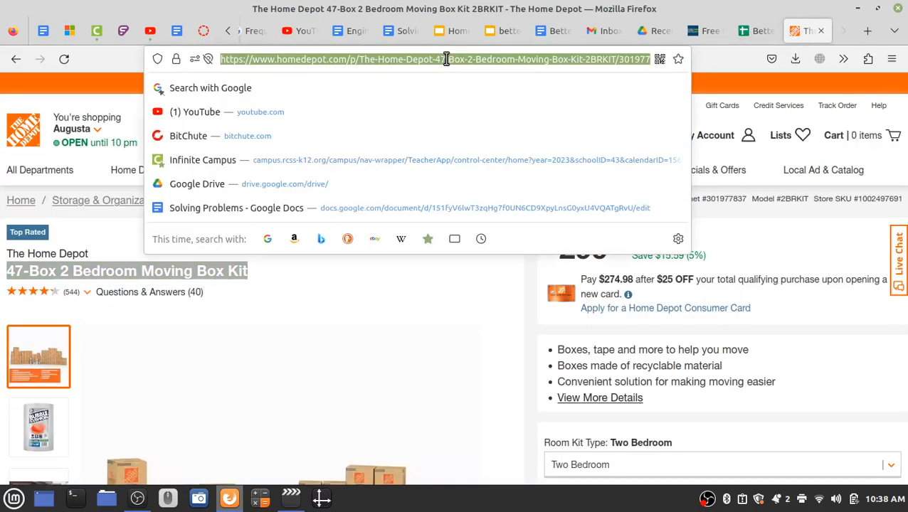
{"action": "left_click", "coordinate": [756, 31]}
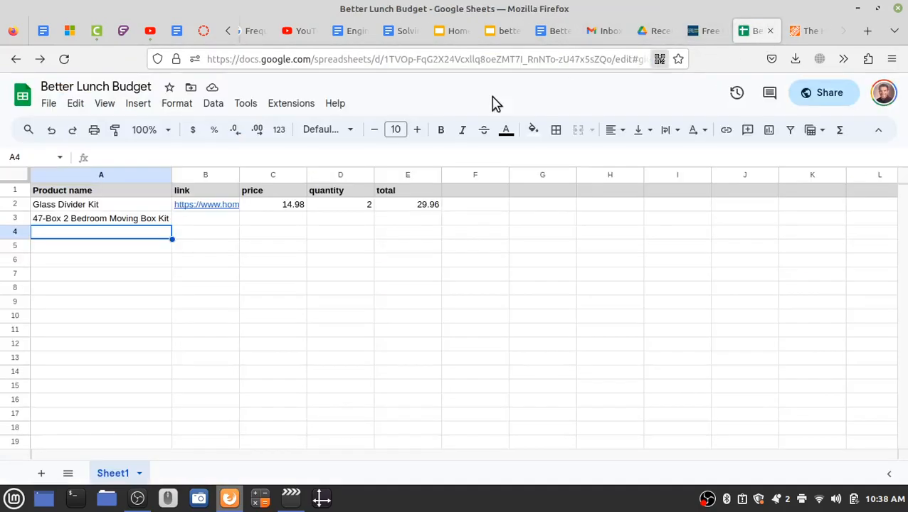
{"action": "left_click", "coordinate": [182, 221]}
{"action": "key", "text": "ctrl+v"}
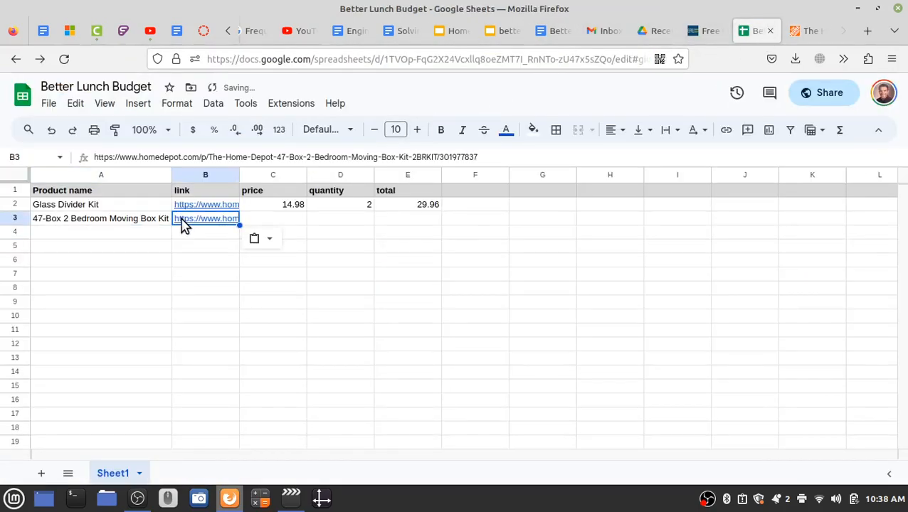
Enter a price of 299.98 and a quantity of 3 for the moving box kit in row 3.
{"action": "left_click", "coordinate": [815, 31]}
{"action": "left_click", "coordinate": [755, 30]}
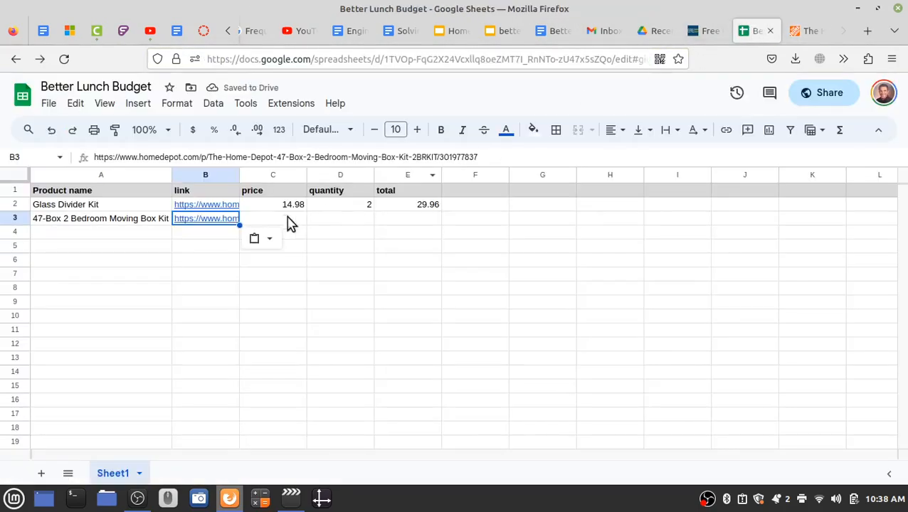
{"action": "left_click", "coordinate": [264, 211]}
{"action": "left_click", "coordinate": [267, 218]}
{"action": "type", "text": "299.98"}
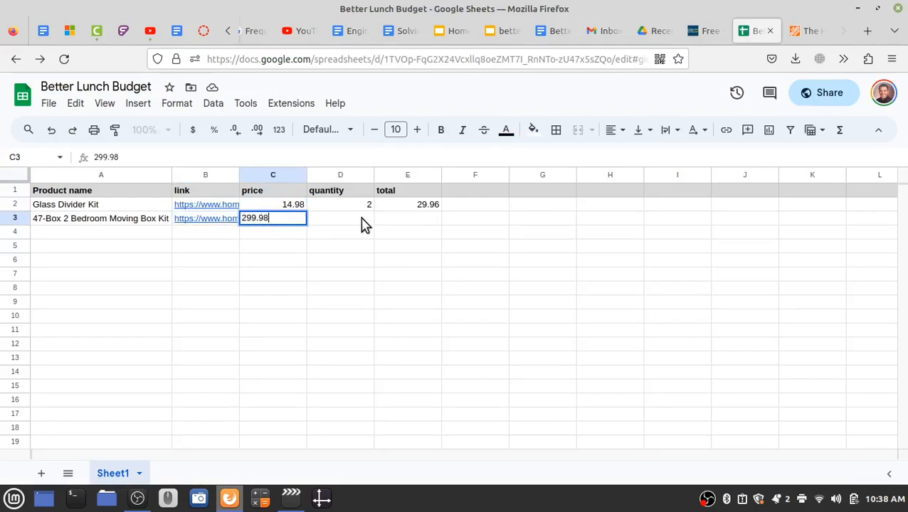
{"action": "left_click", "coordinate": [345, 223]}
{"action": "type", "text": "3"}
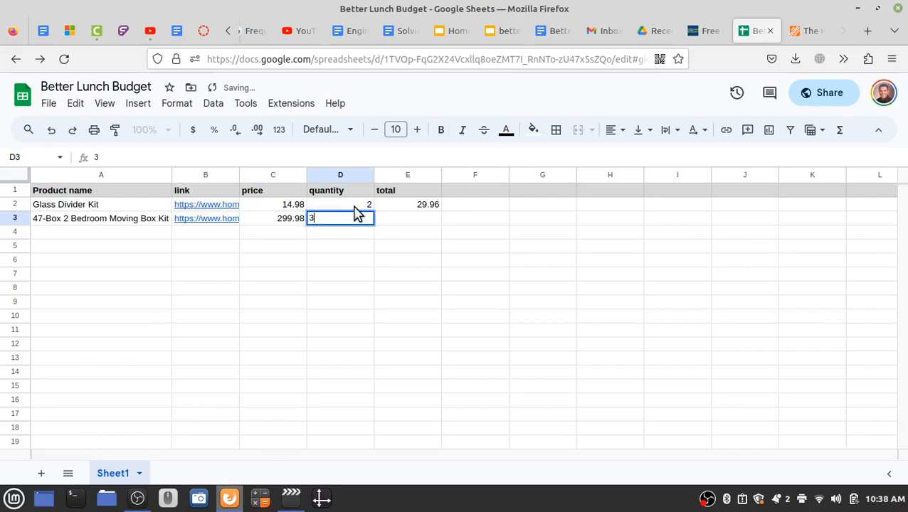
Fill the total formula from E2 down into E3 and check the copied formula's cell references.
{"action": "left_click", "coordinate": [407, 209]}
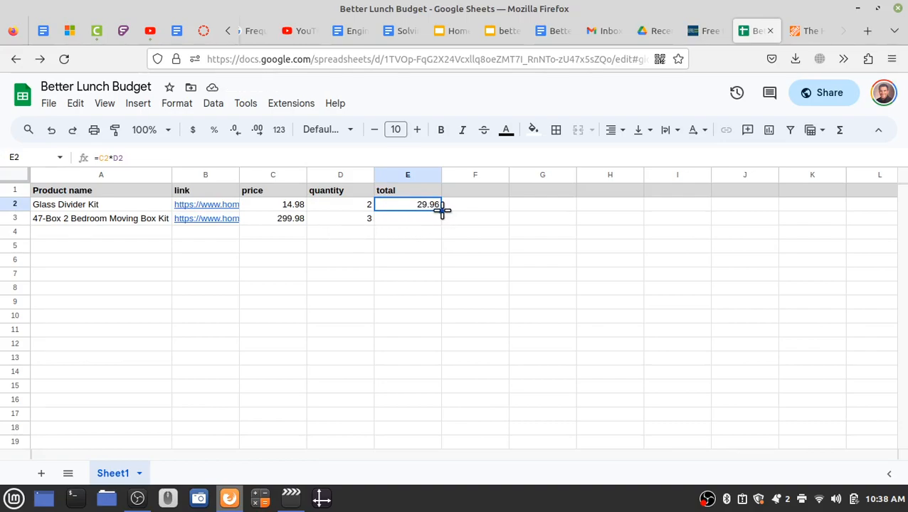
{"action": "left_click_drag", "start_coordinate": [442, 211], "coordinate": [441, 226]}
{"action": "left_click", "coordinate": [416, 233]}
{"action": "left_click", "coordinate": [415, 218]}
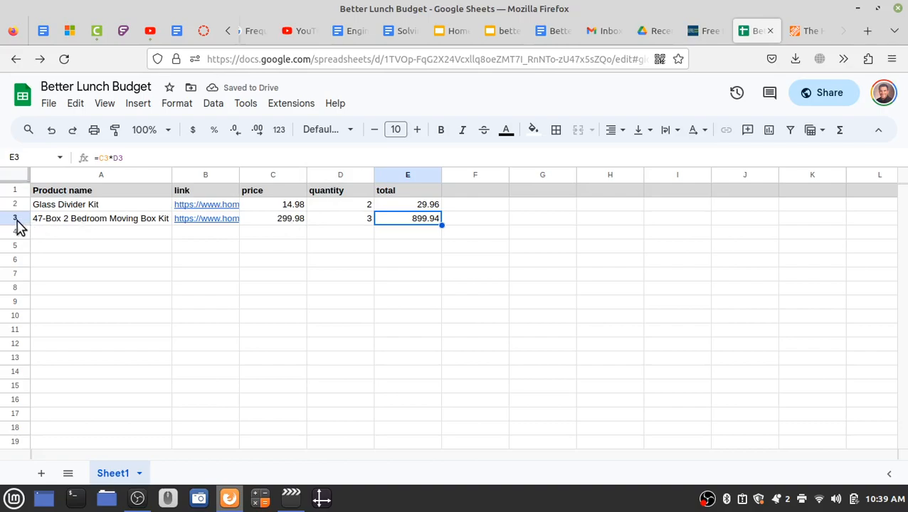
Check the row total formulas in E2 and E3 and label cell D6 "total".
{"action": "left_click", "coordinate": [404, 205]}
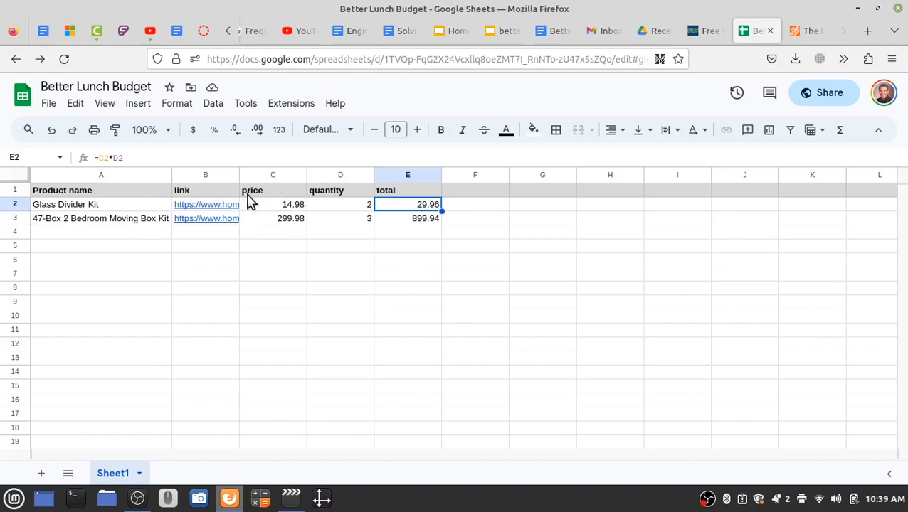
{"action": "left_click", "coordinate": [419, 225]}
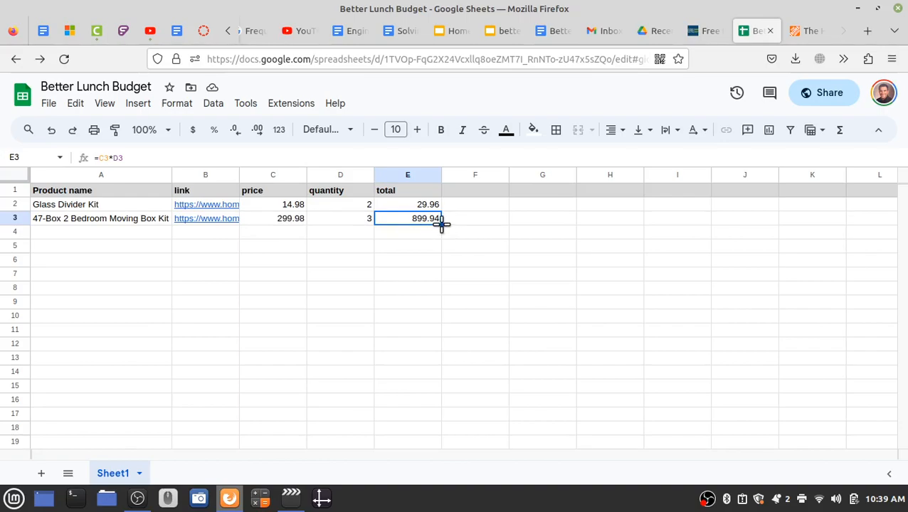
{"action": "left_click", "coordinate": [338, 261]}
{"action": "type", "text": "total"}
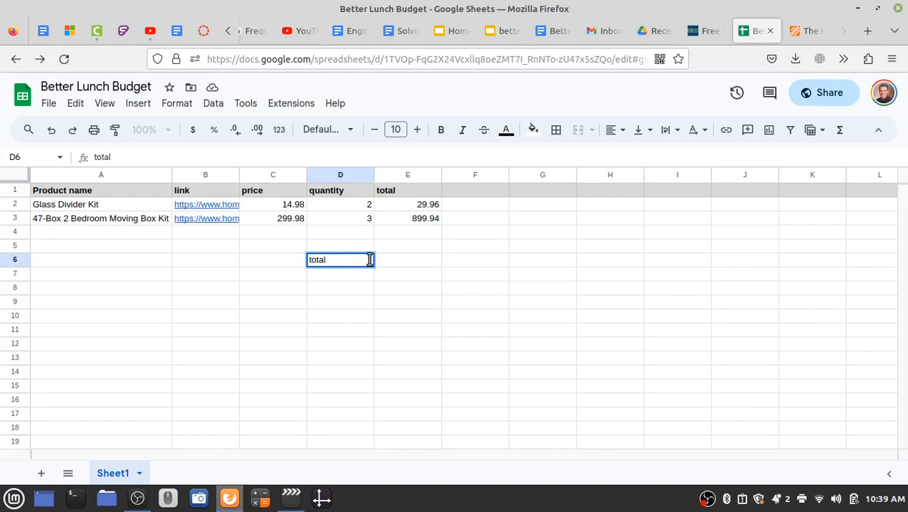
Enter a SUM formula in E6 that adds the row totals in E2:E3.
{"action": "left_click", "coordinate": [391, 263]}
{"action": "type", "text": "="}
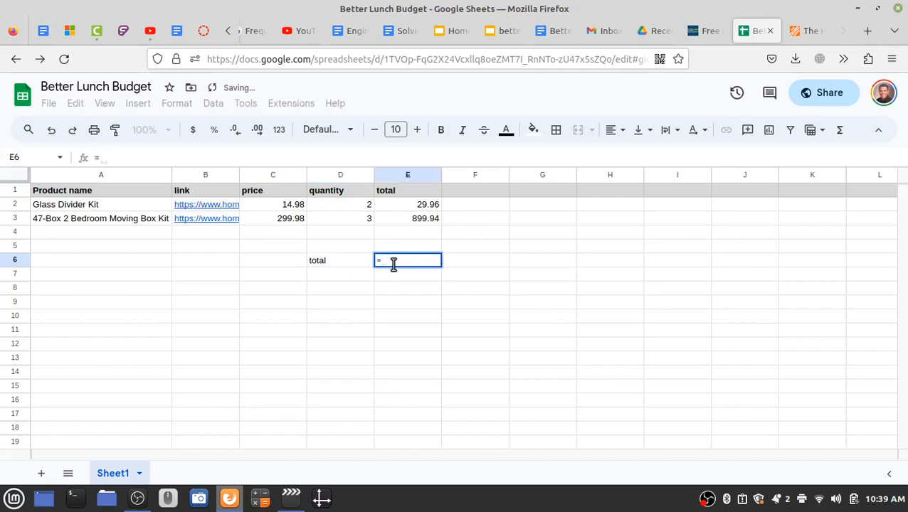
{"action": "type", "text": "su"}
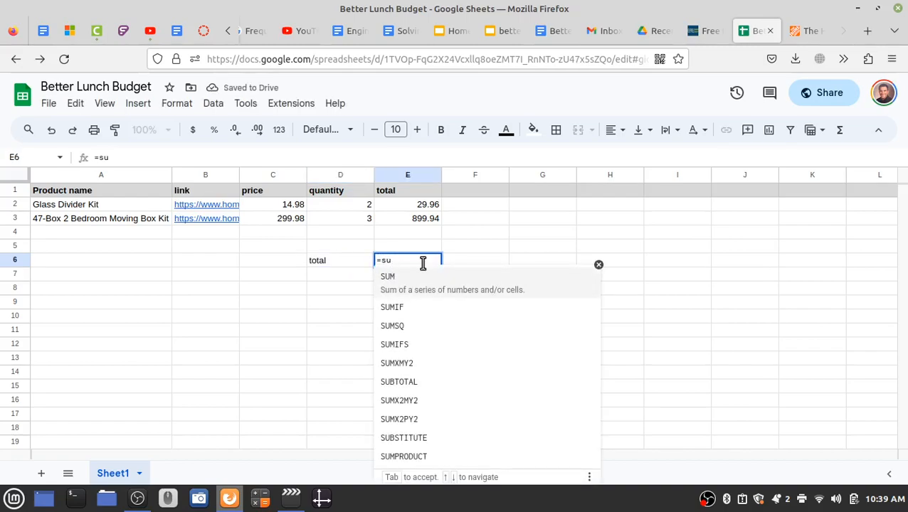
{"action": "left_click", "coordinate": [402, 285]}
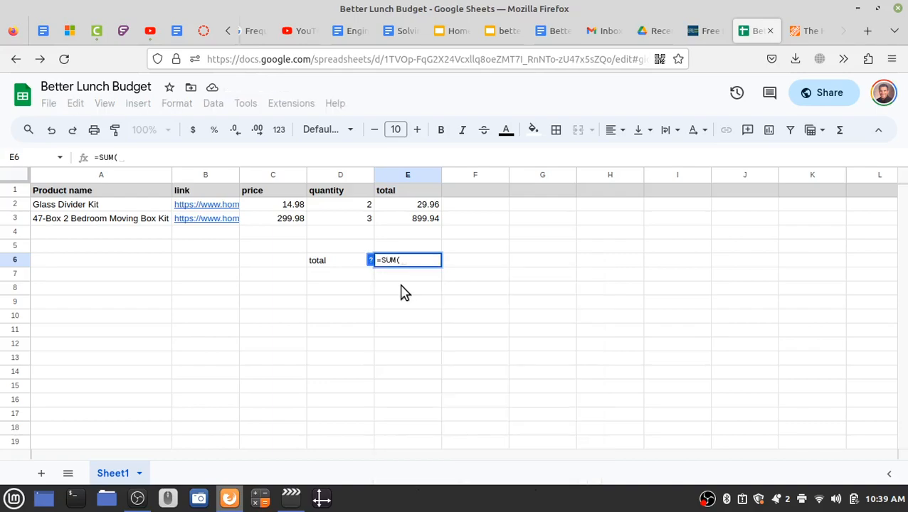
{"action": "left_click_drag", "start_coordinate": [416, 206], "coordinate": [420, 224]}
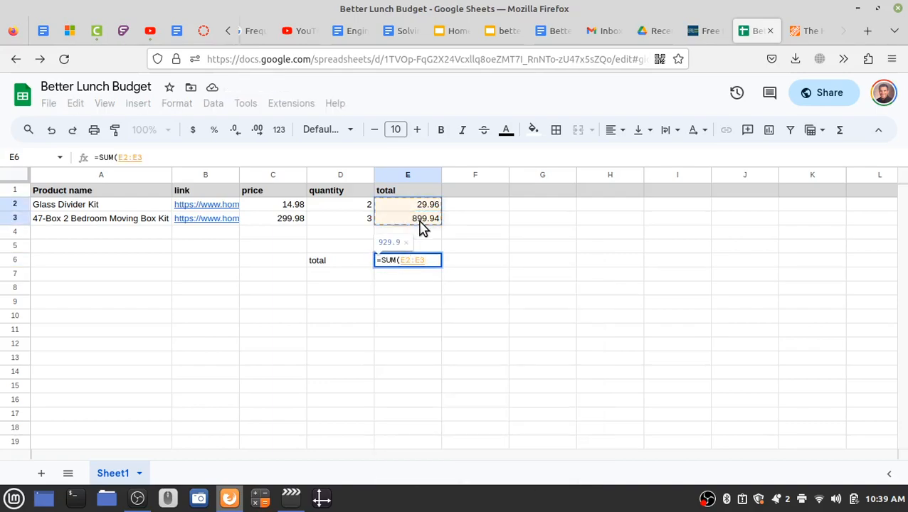
{"action": "key", "text": "Return"}
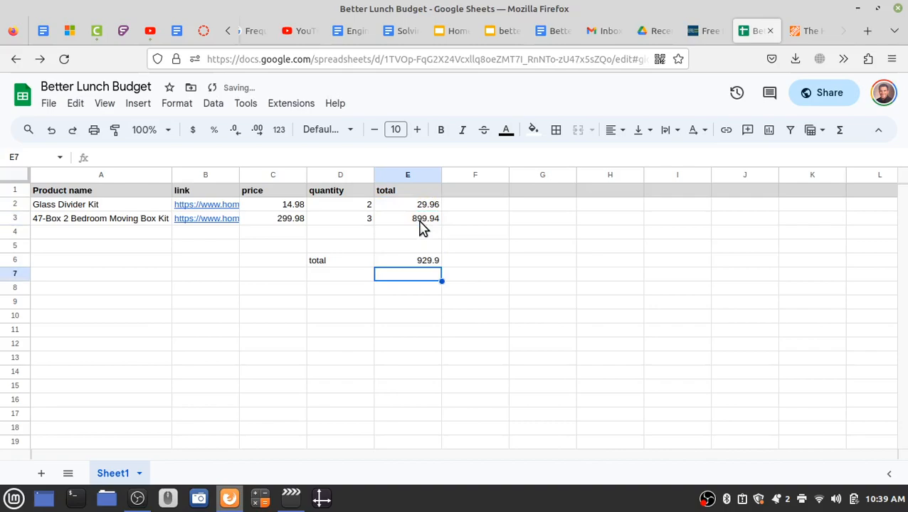
Clear the grand total cell E6 and re-enter its formula as =SUM(E2:E3).
{"action": "left_click", "coordinate": [418, 261]}
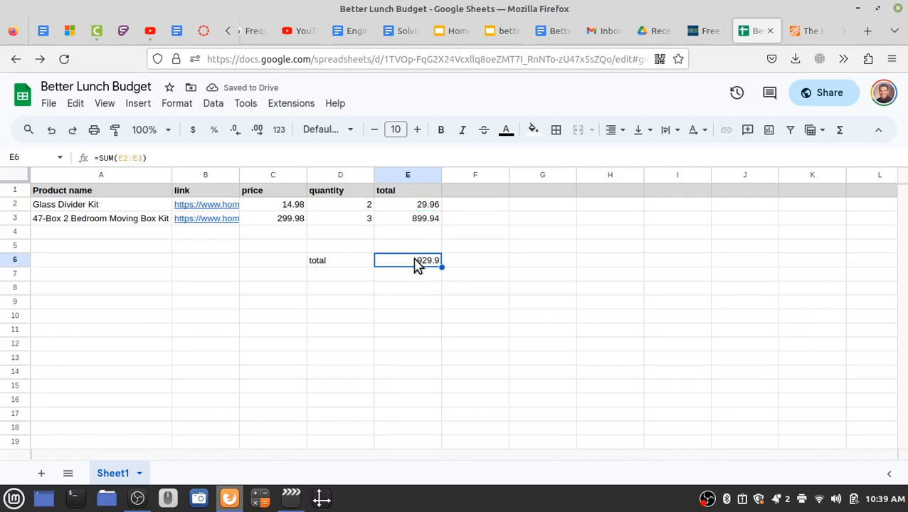
{"action": "key", "text": "Delete"}
{"action": "type", "text": "=sum"}
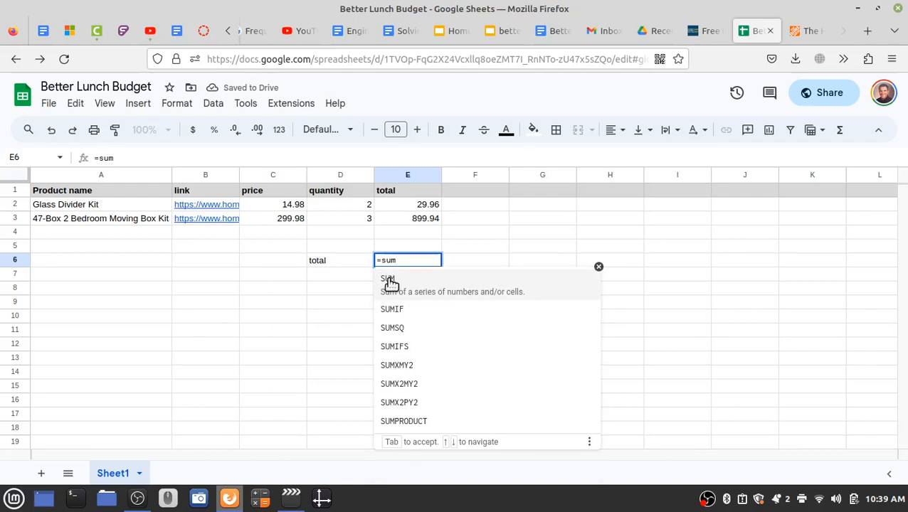
{"action": "left_click", "coordinate": [390, 283]}
{"action": "left_click_drag", "start_coordinate": [423, 204], "coordinate": [425, 226]}
{"action": "key", "text": "Return"}
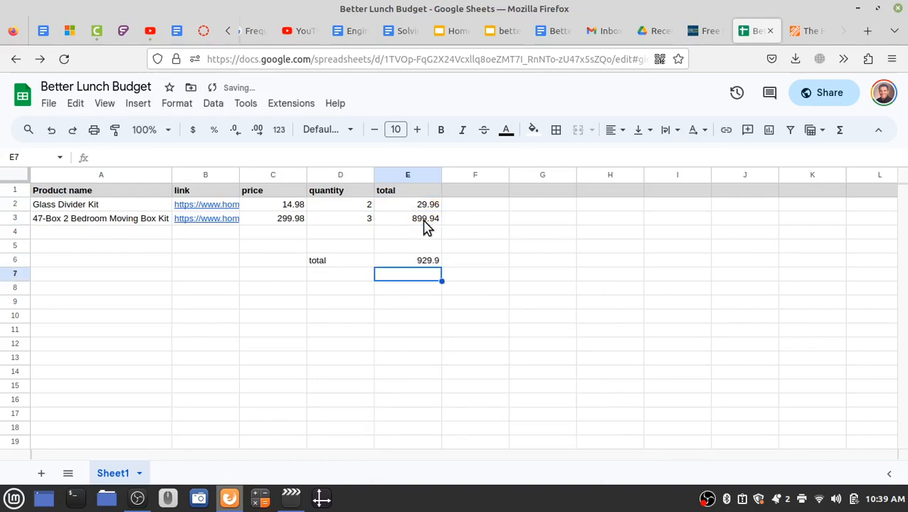
Examine how the prices and quantities in rows 2 and 3 feed the row totals and the grand total in E6.
{"action": "left_click", "coordinate": [417, 262]}
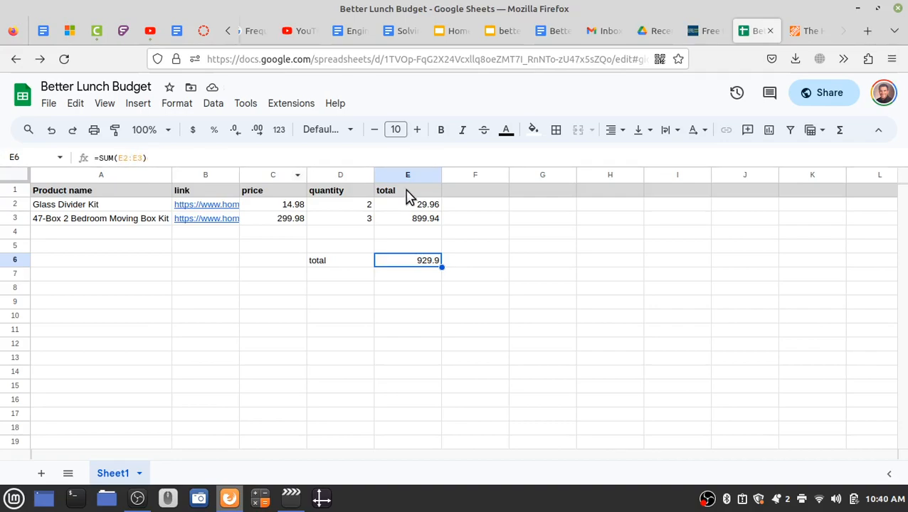
{"action": "left_click", "coordinate": [430, 208]}
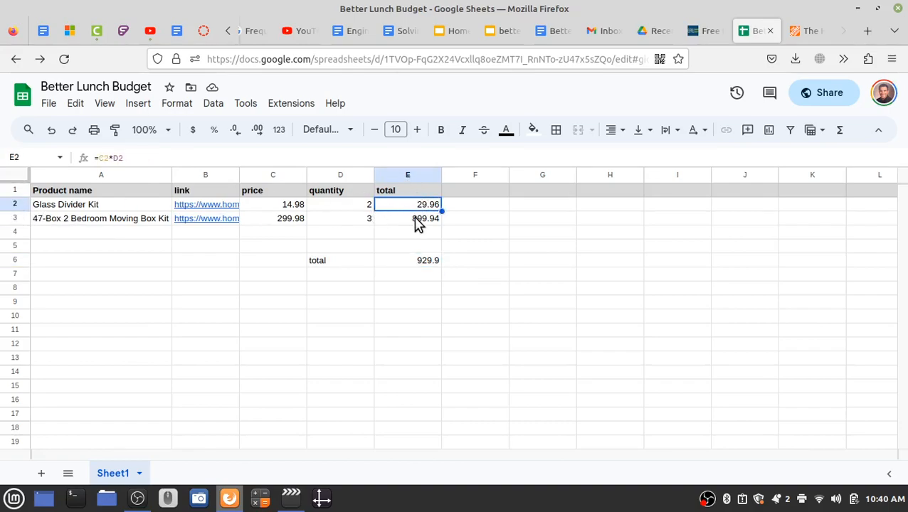
{"action": "left_click", "coordinate": [423, 263]}
{"action": "left_click_drag", "start_coordinate": [413, 206], "coordinate": [299, 205]}
{"action": "left_click", "coordinate": [296, 208]}
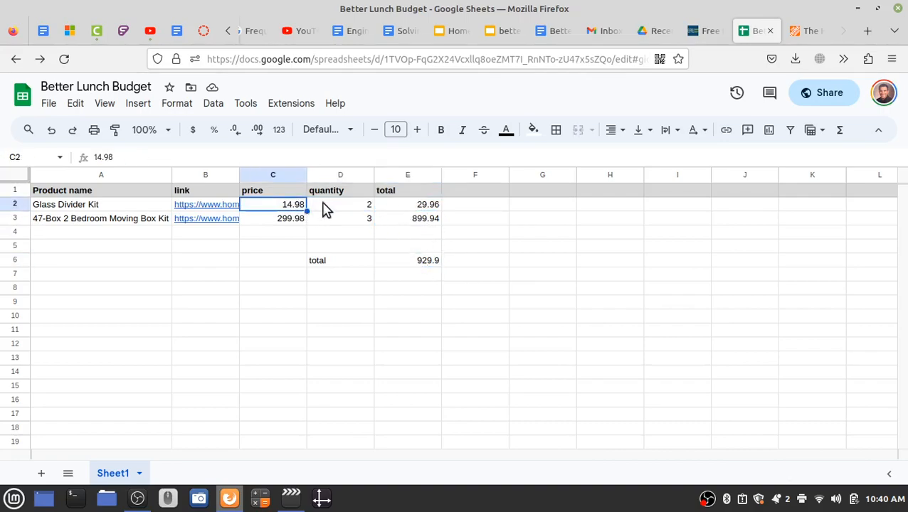
{"action": "left_click", "coordinate": [331, 208]}
{"action": "left_click", "coordinate": [427, 208]}
{"action": "left_click", "coordinate": [283, 222]}
{"action": "left_click", "coordinate": [336, 224]}
{"action": "left_click", "coordinate": [415, 224]}
{"action": "left_click", "coordinate": [423, 264]}
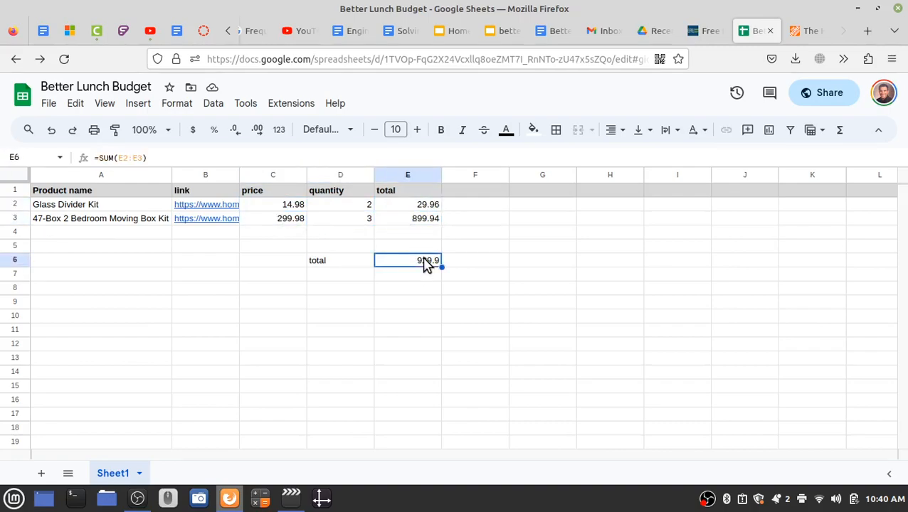
{"action": "left_click_drag", "start_coordinate": [422, 208], "coordinate": [423, 247]}
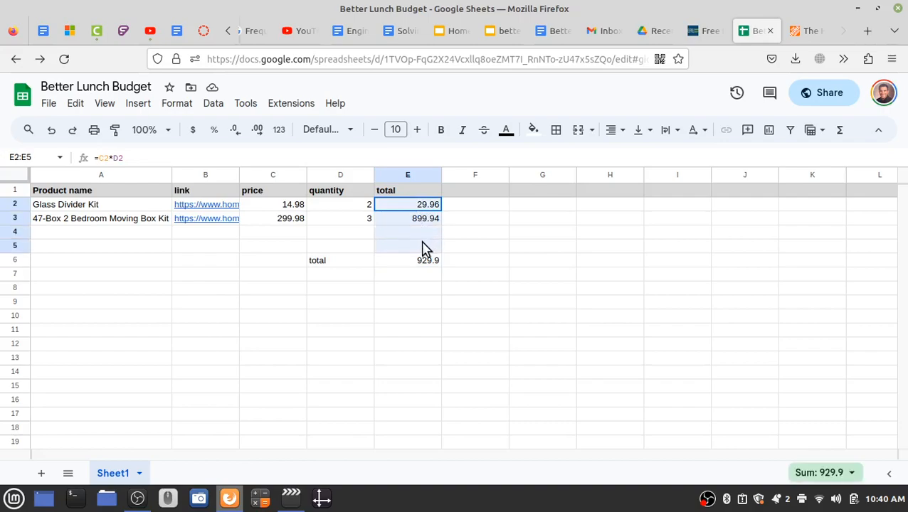
{"action": "left_click", "coordinate": [423, 262]}
{"action": "left_click_drag", "start_coordinate": [402, 207], "coordinate": [50, 211]}
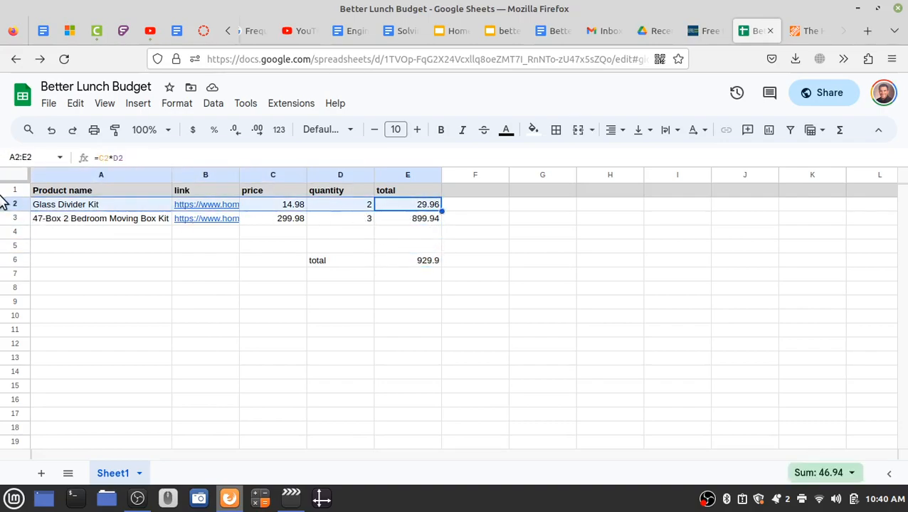
{"action": "left_click", "coordinate": [412, 174]}
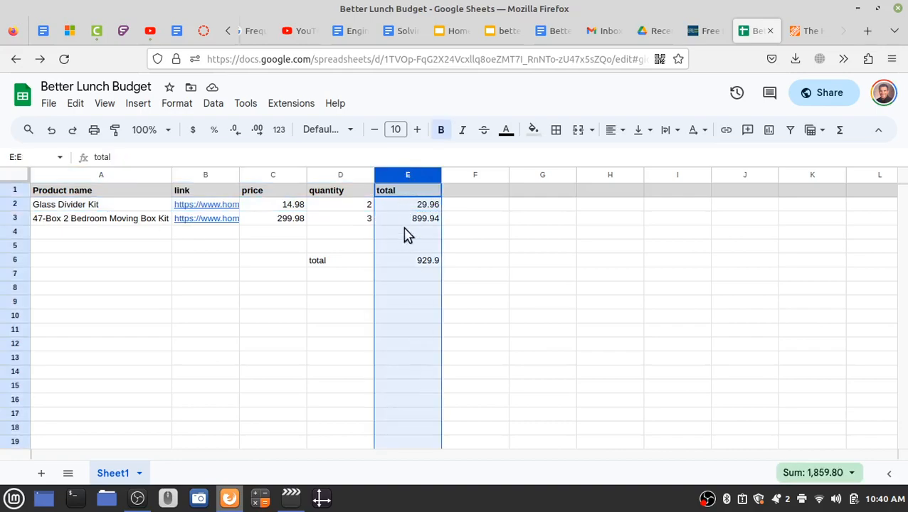
{"action": "left_click", "coordinate": [449, 263]}
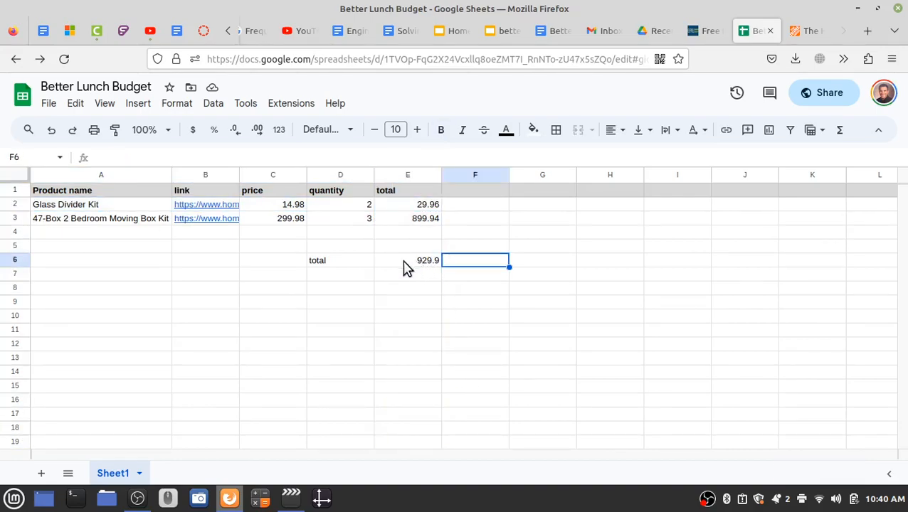
Make the total label and grand total in D6:E6 bold with a yellow fill.
{"action": "left_click_drag", "start_coordinate": [333, 263], "coordinate": [424, 258]}
{"action": "key", "text": "ctrl+b"}
{"action": "left_click", "coordinate": [532, 130]}
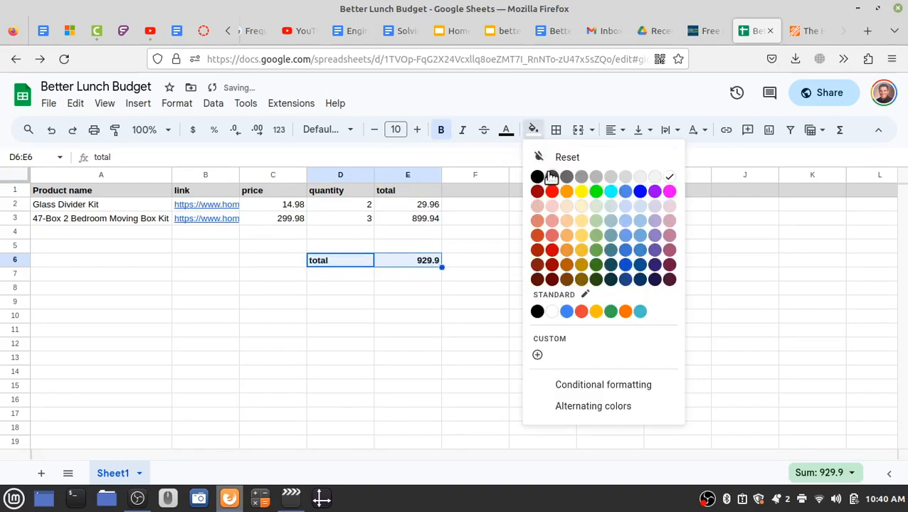
{"action": "left_click", "coordinate": [573, 194]}
{"action": "left_click", "coordinate": [515, 294]}
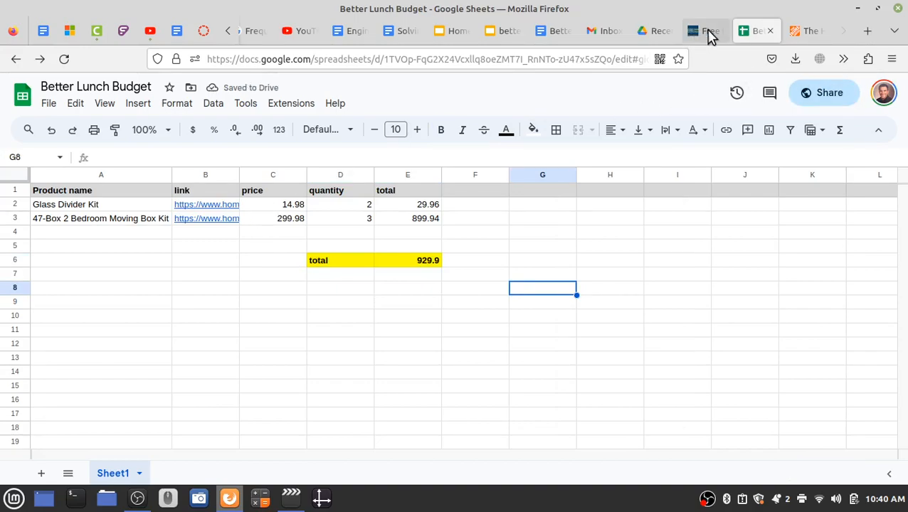
Switch to the Better Lunch document in Google Docs to view its Important Links list.
{"action": "left_click", "coordinate": [562, 32]}
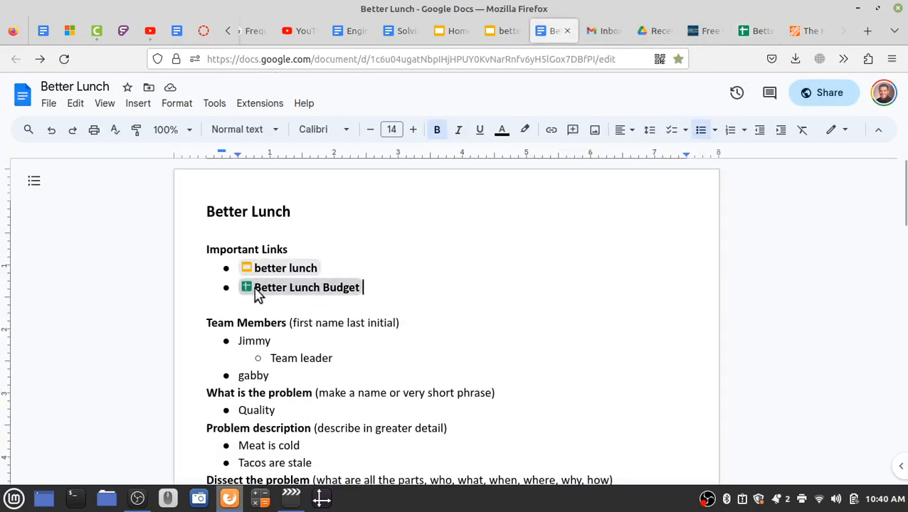